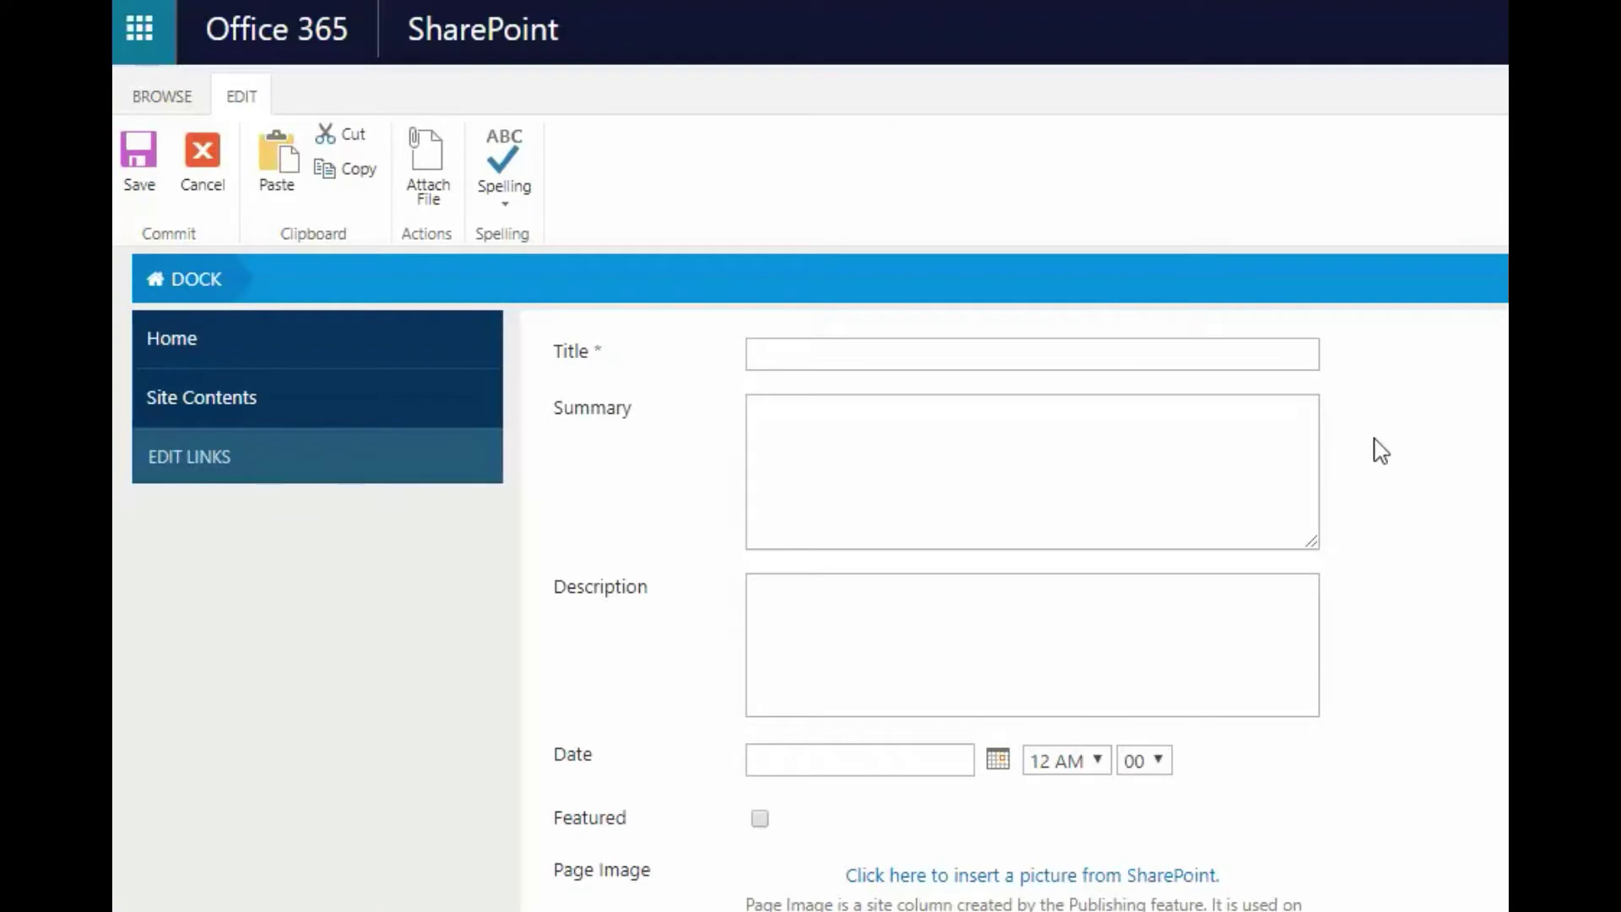
Enter "New article here" as the news item's title and "Short description" as its summary.
scroll(1382, 452, "down", 2)
scroll(1382, 452, "up", 2)
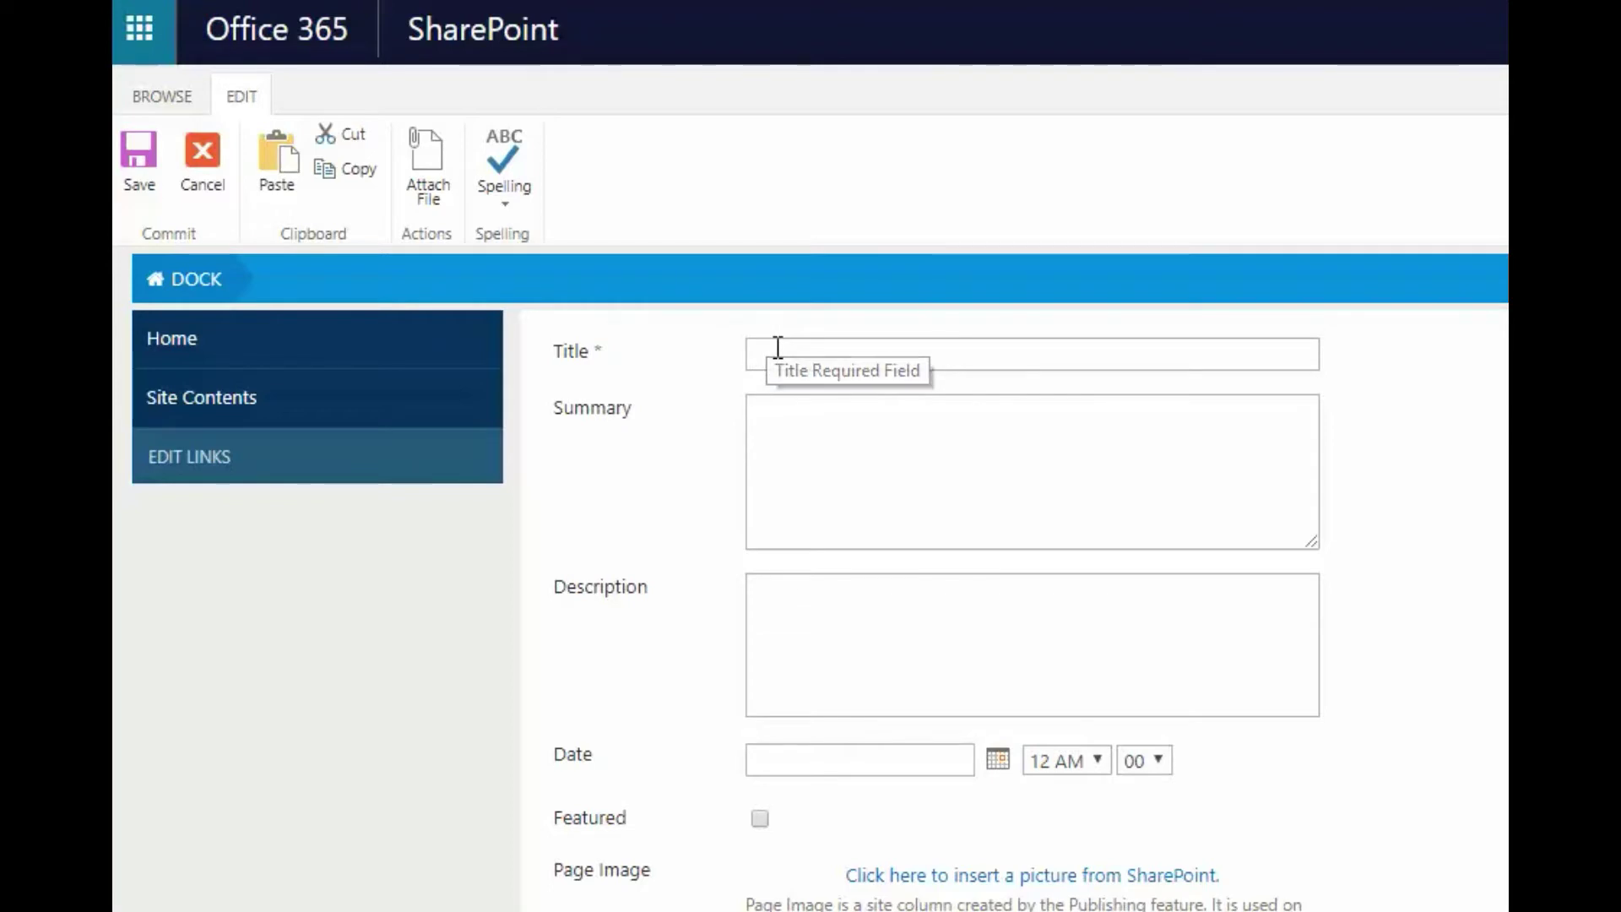
type("New article here")
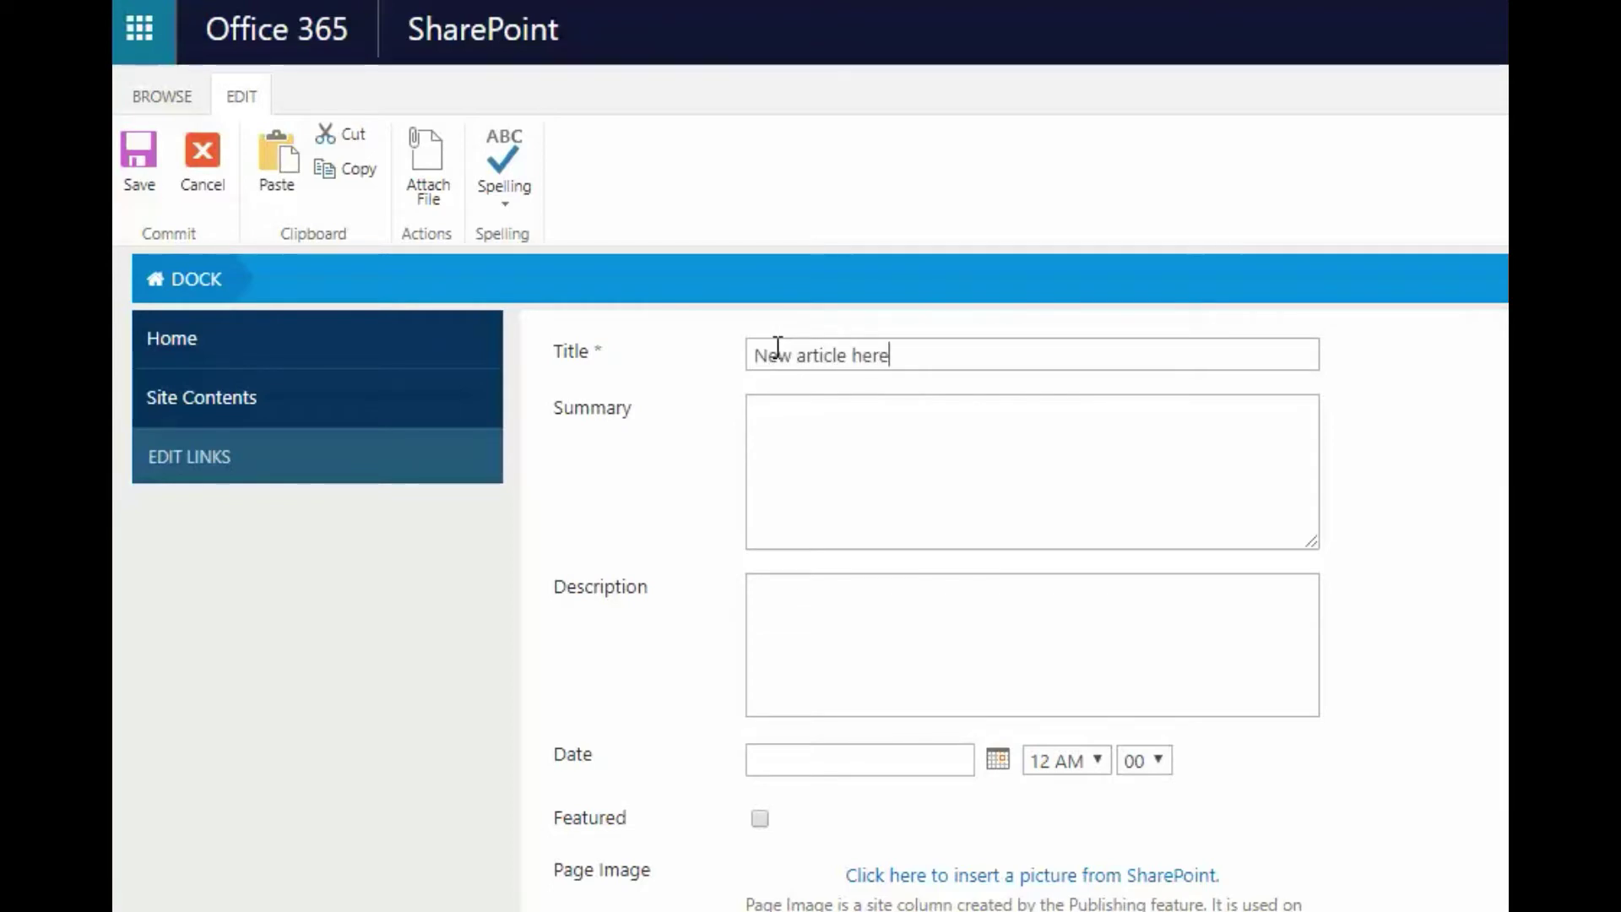
left_click(852, 483)
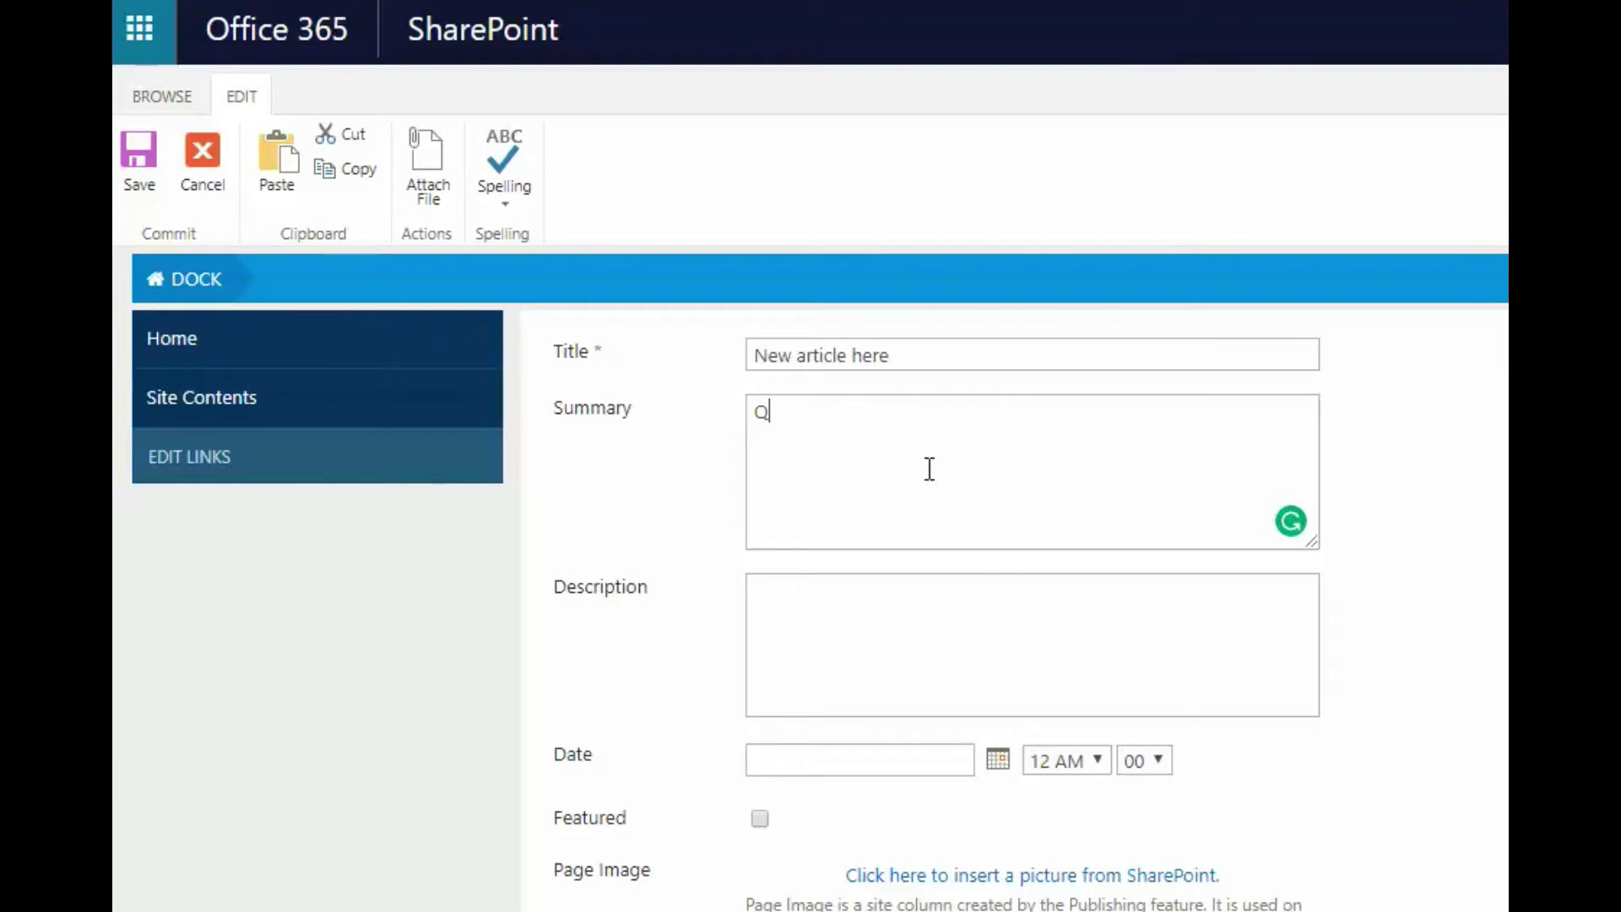
type("Short description")
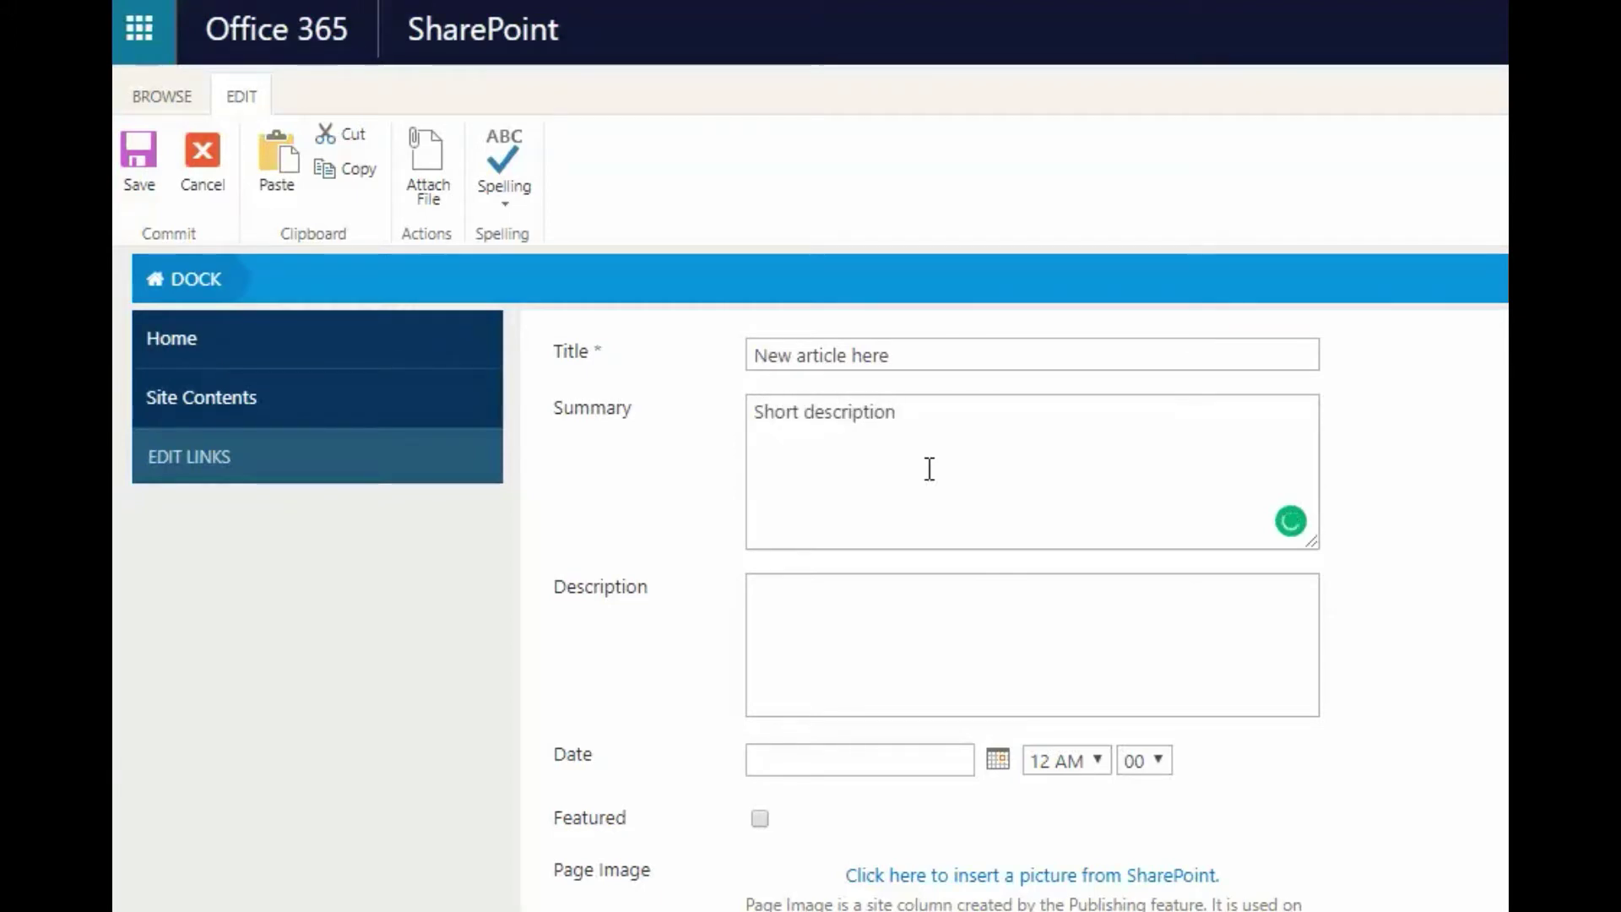
Fill in the news item's description with "Story here.".
left_click(920, 637)
scroll(922, 637, "down", 3)
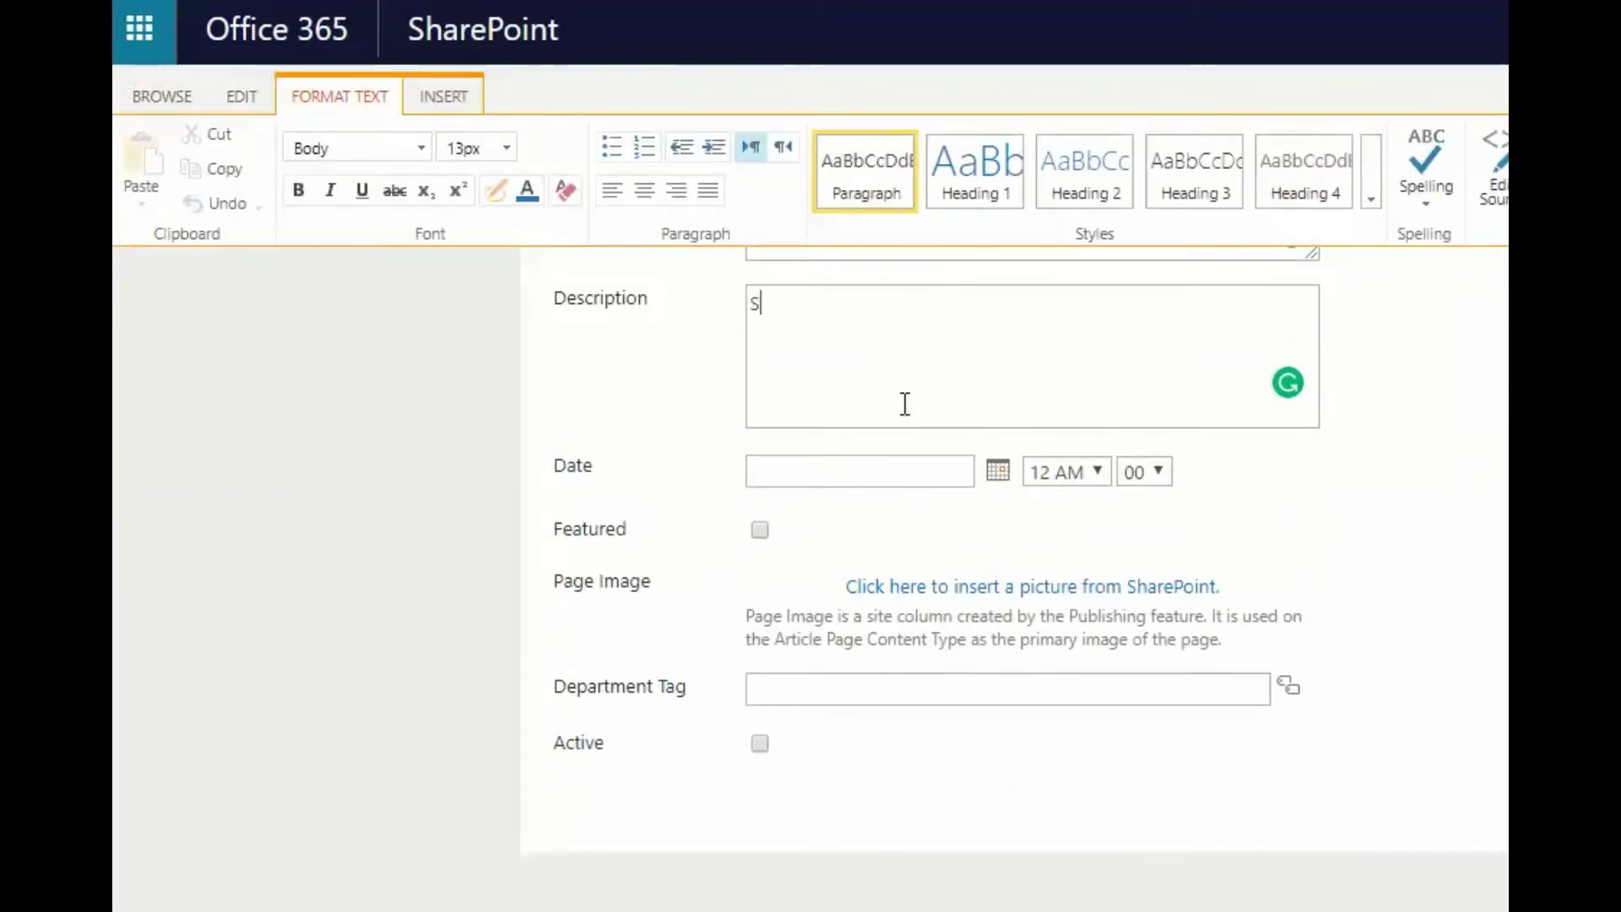
type("Story here.")
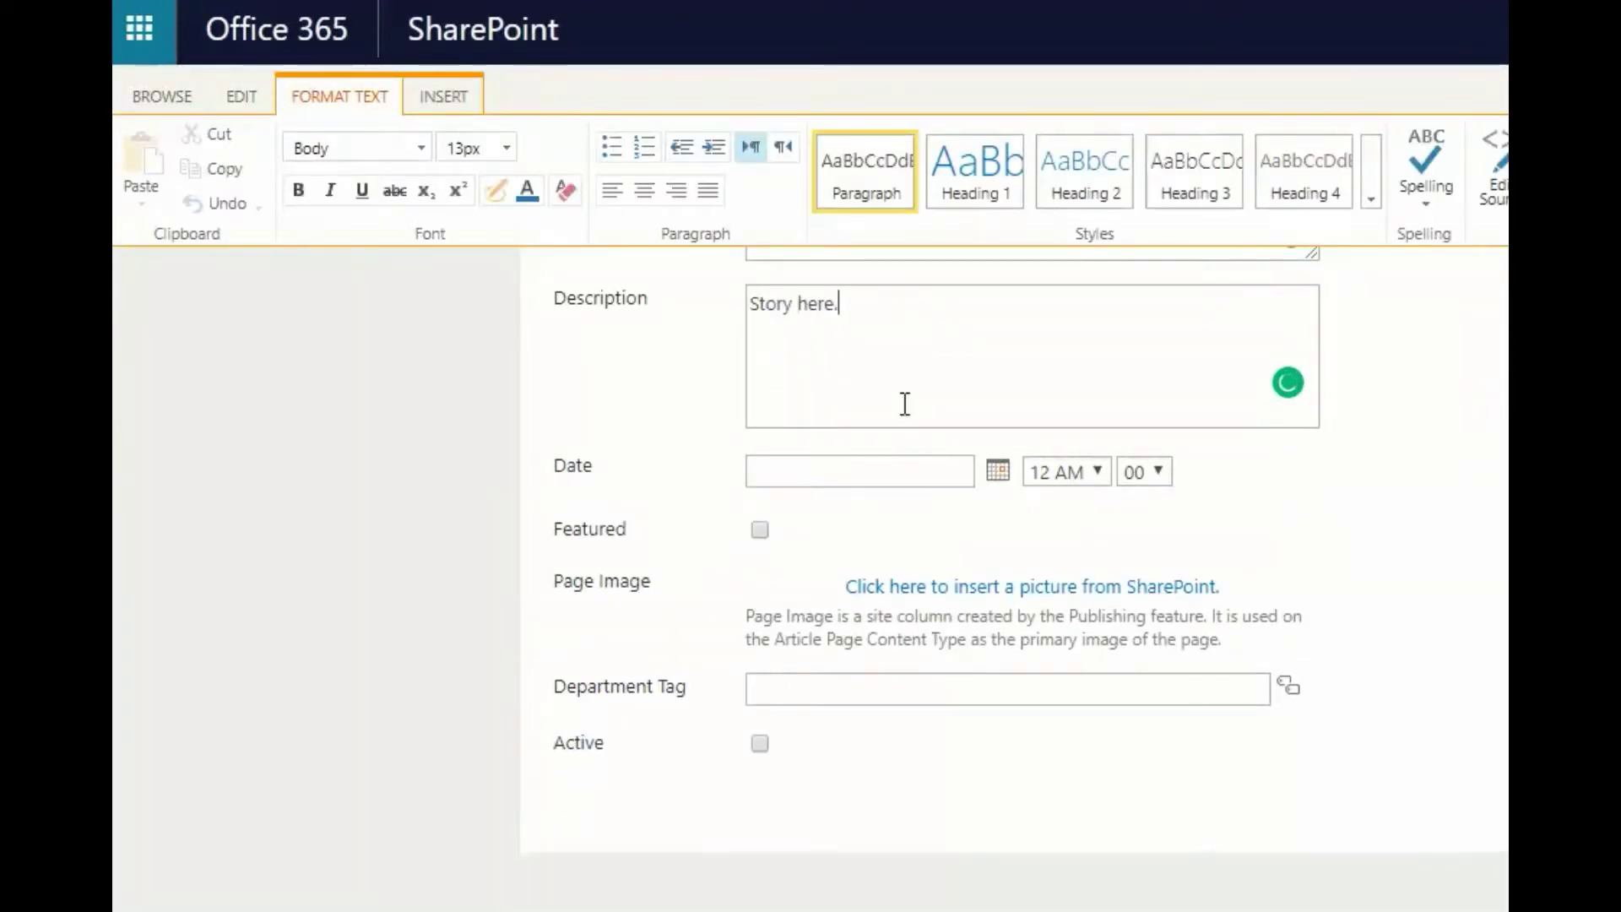
Set the news item's date to 3/12/2018 and mark it as featured.
left_click(1000, 473)
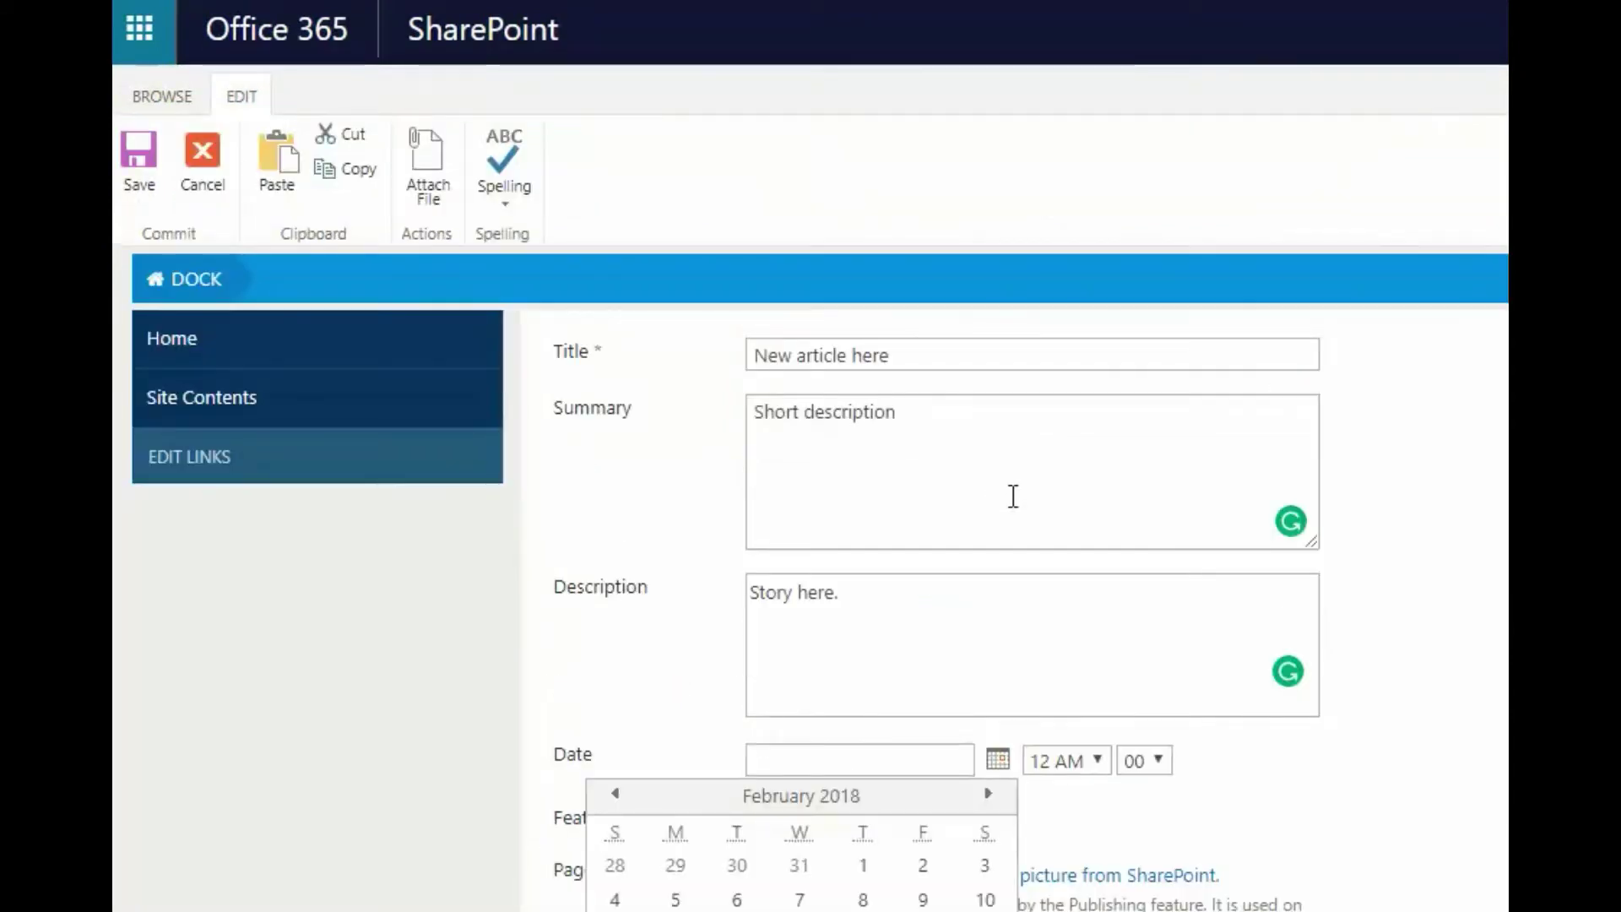
scroll(1014, 498, "down", 5)
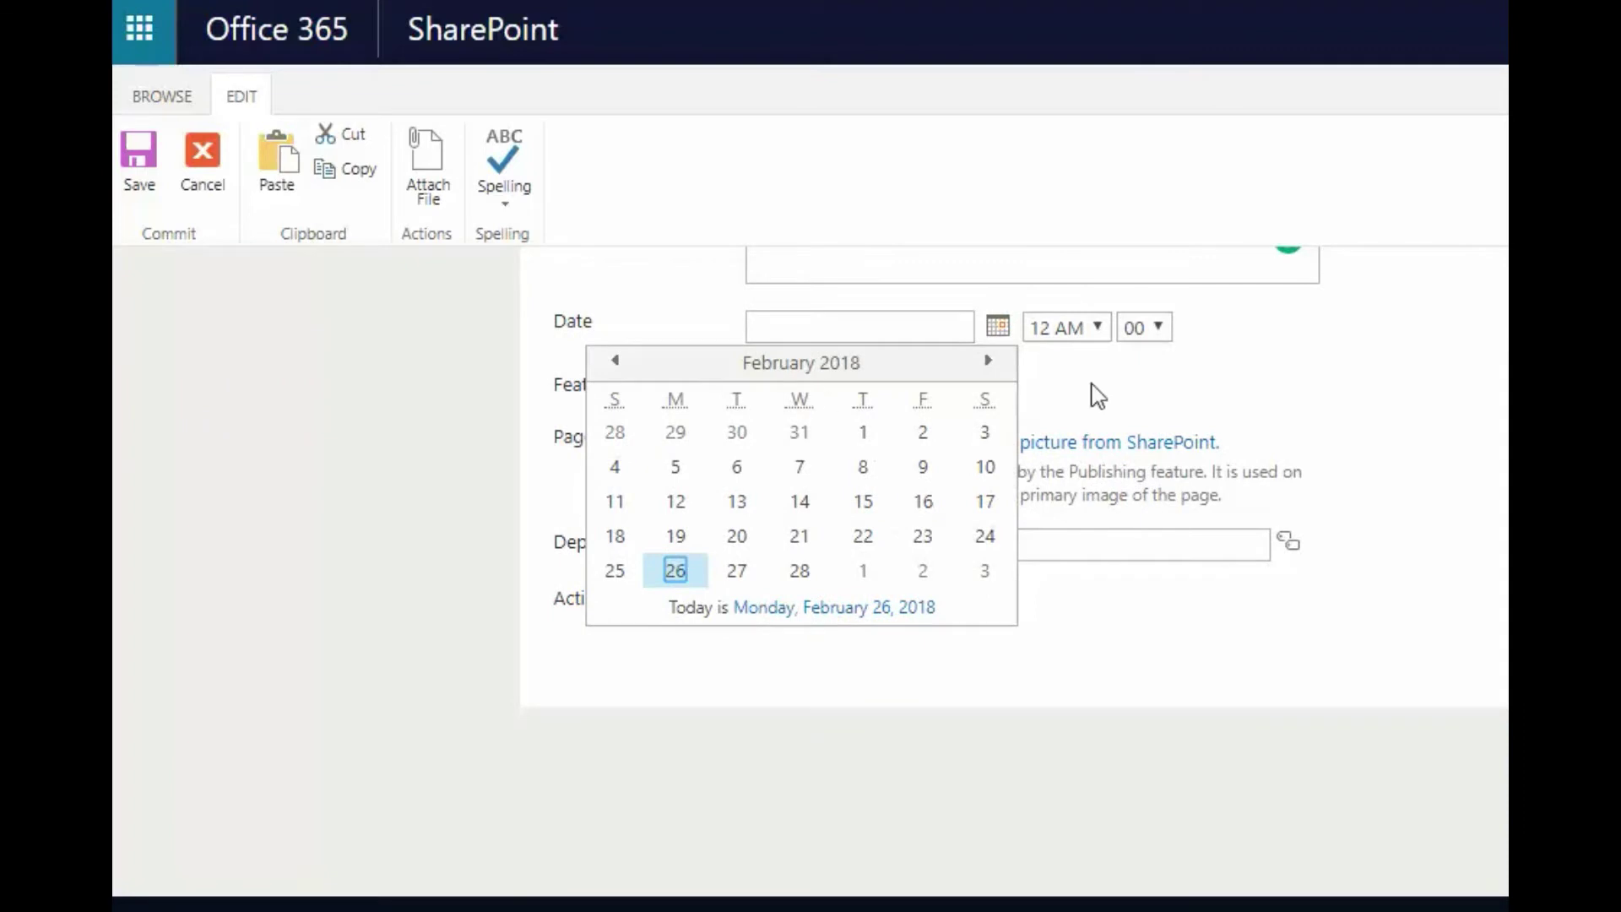
left_click(987, 361)
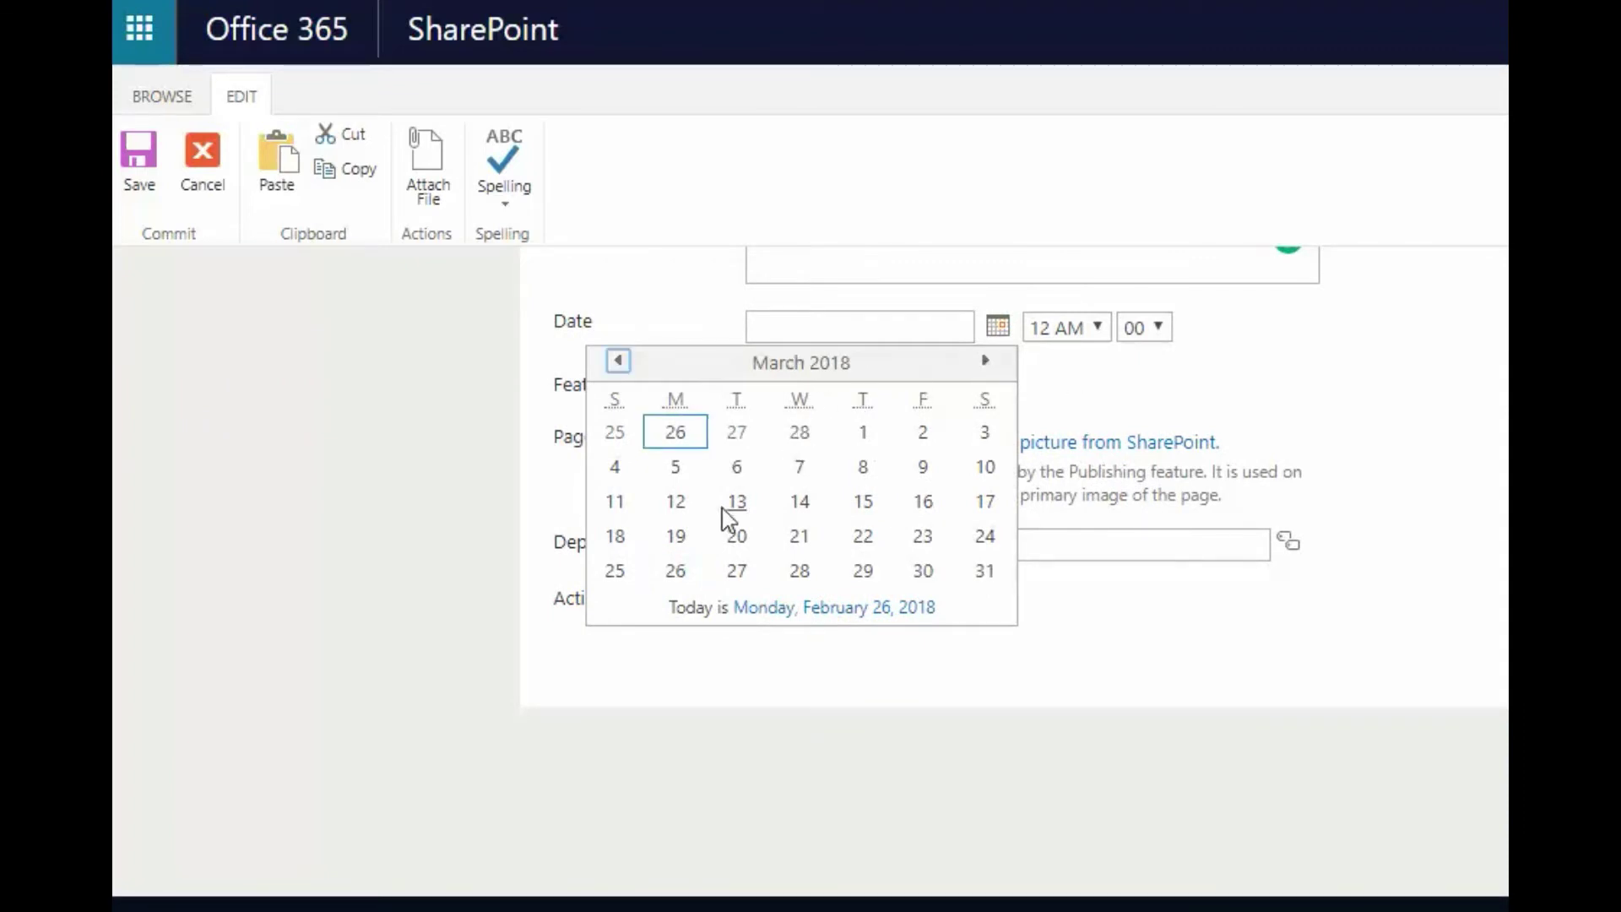
left_click(689, 501)
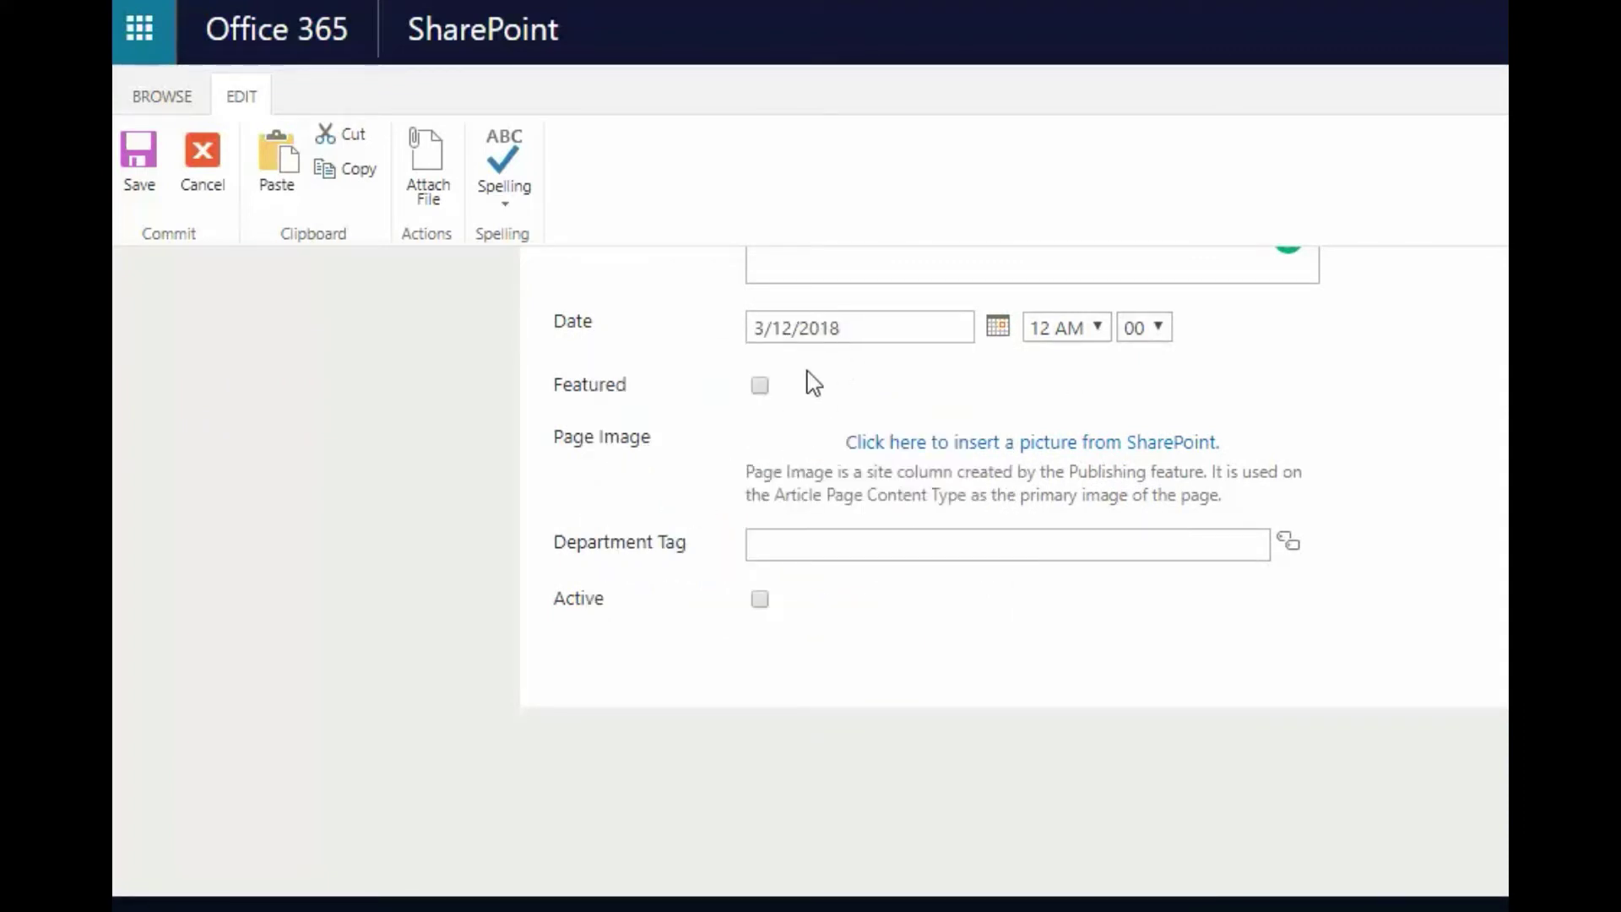
left_click(762, 389)
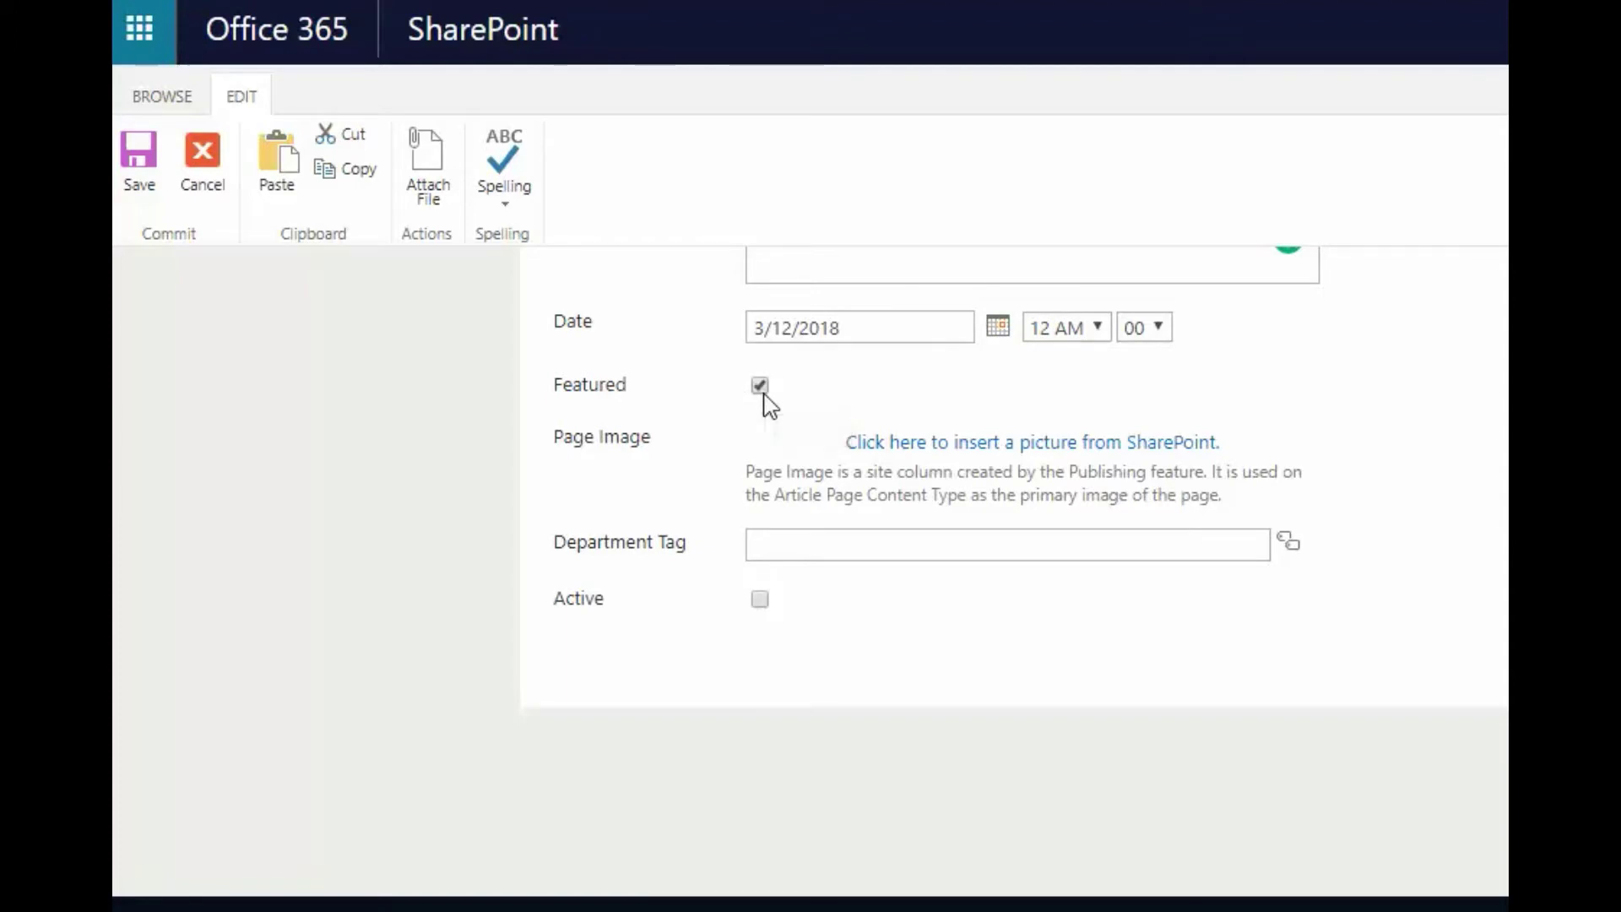
Open the page image's properties and set the image rendition to Display Template Picture On Top (304 x 100).
left_click(1099, 448)
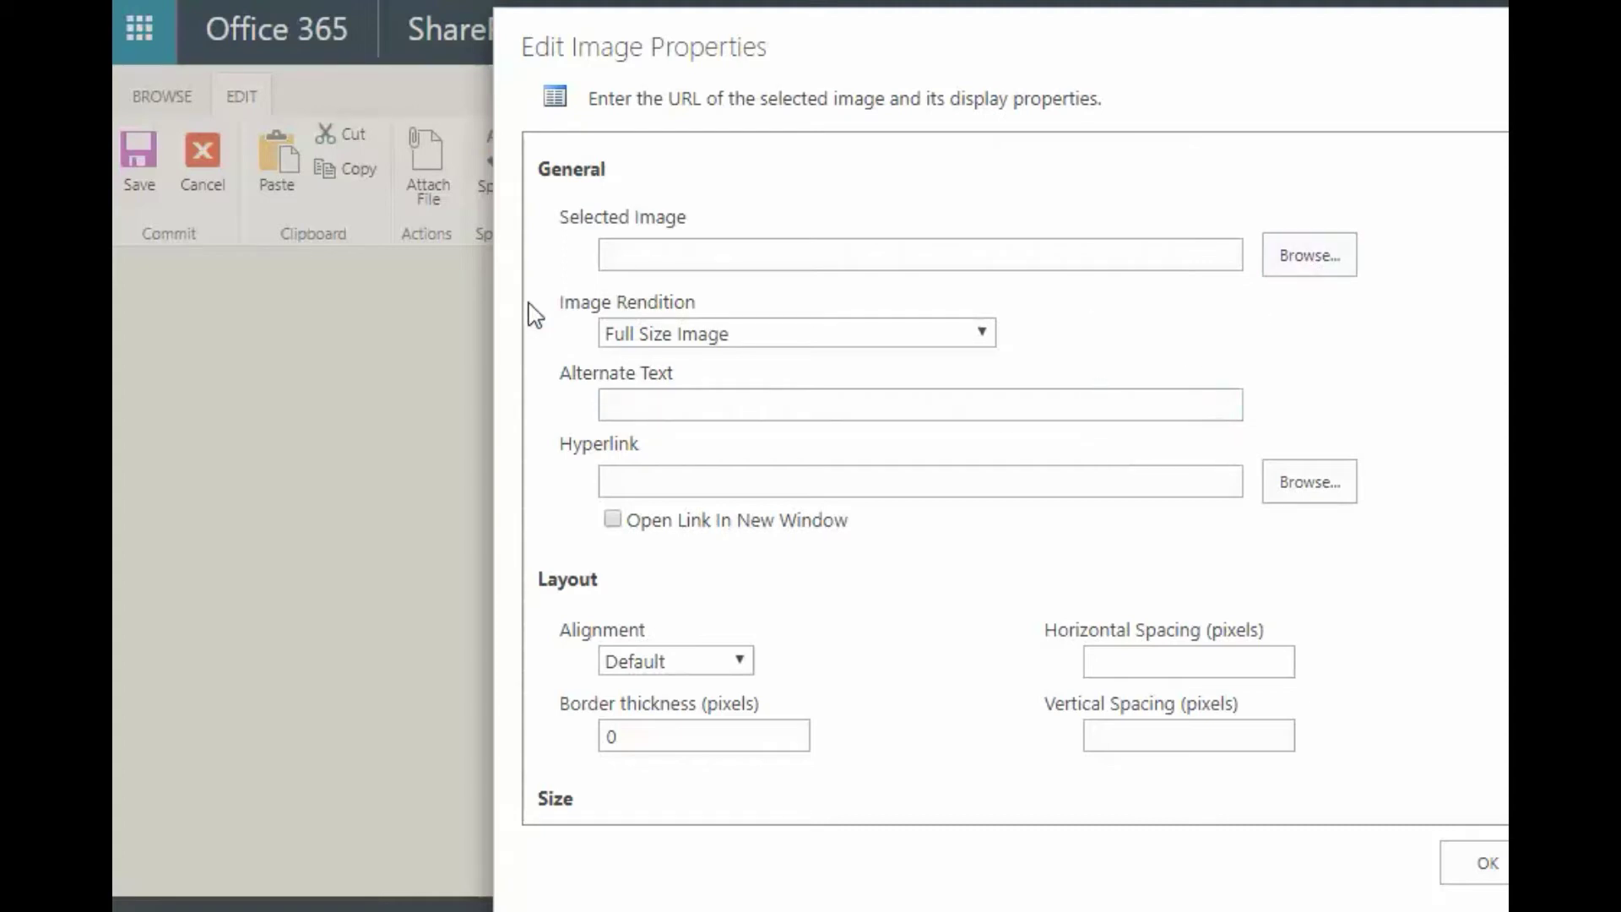
left_click(706, 336)
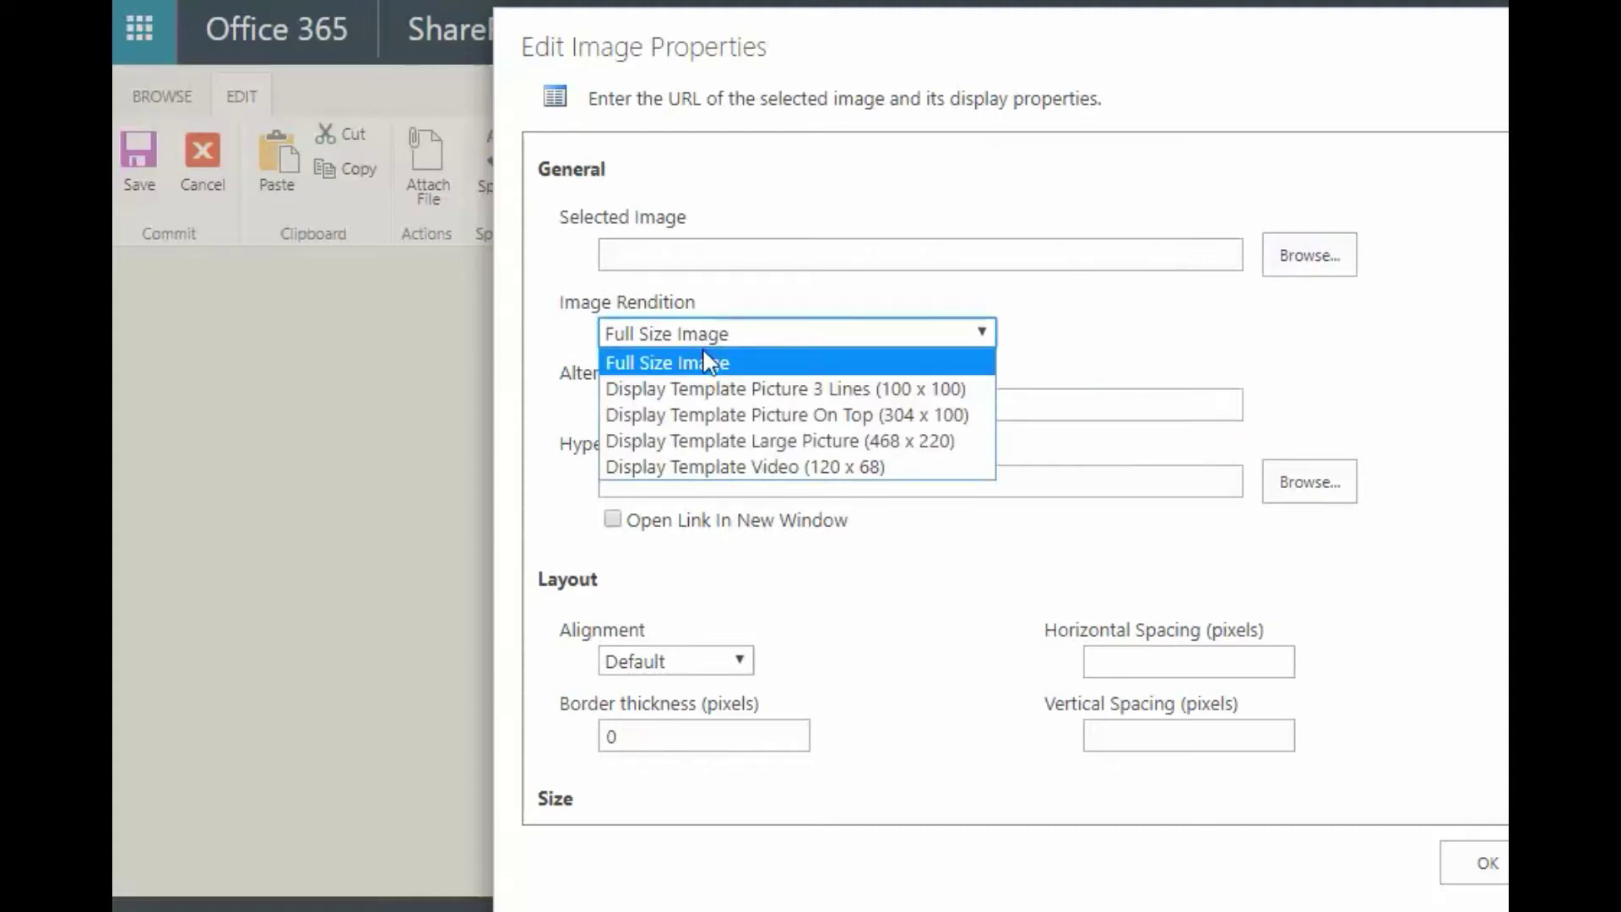
left_click(706, 416)
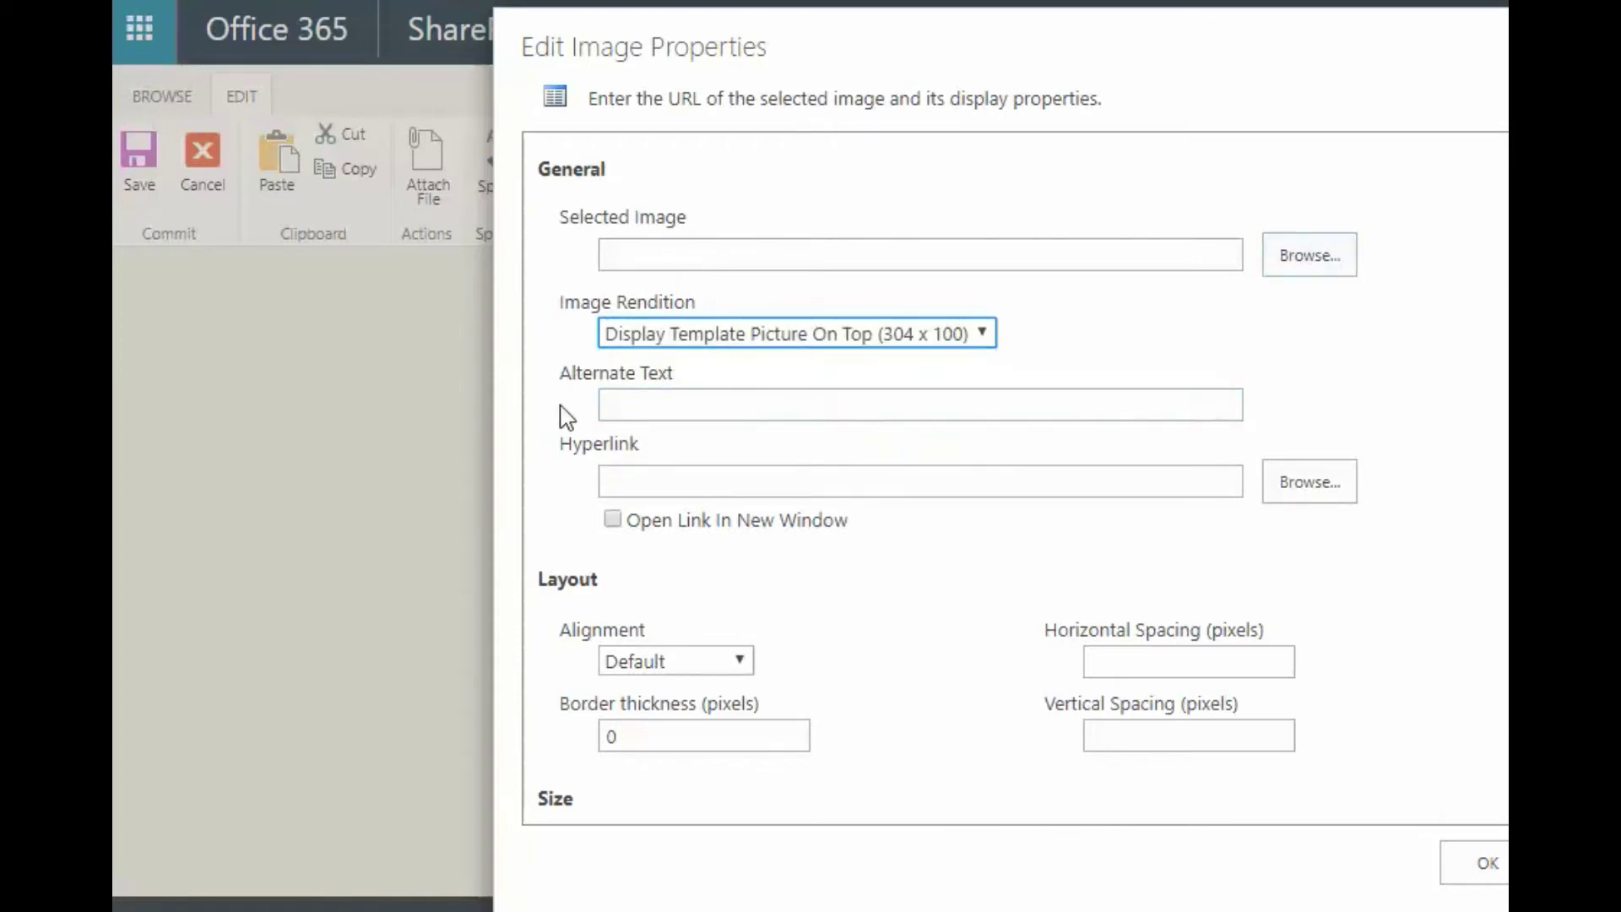
Give the page image the alternate text "description for searching" and the hyperlink "optional", and accept the image properties.
left_click(646, 405)
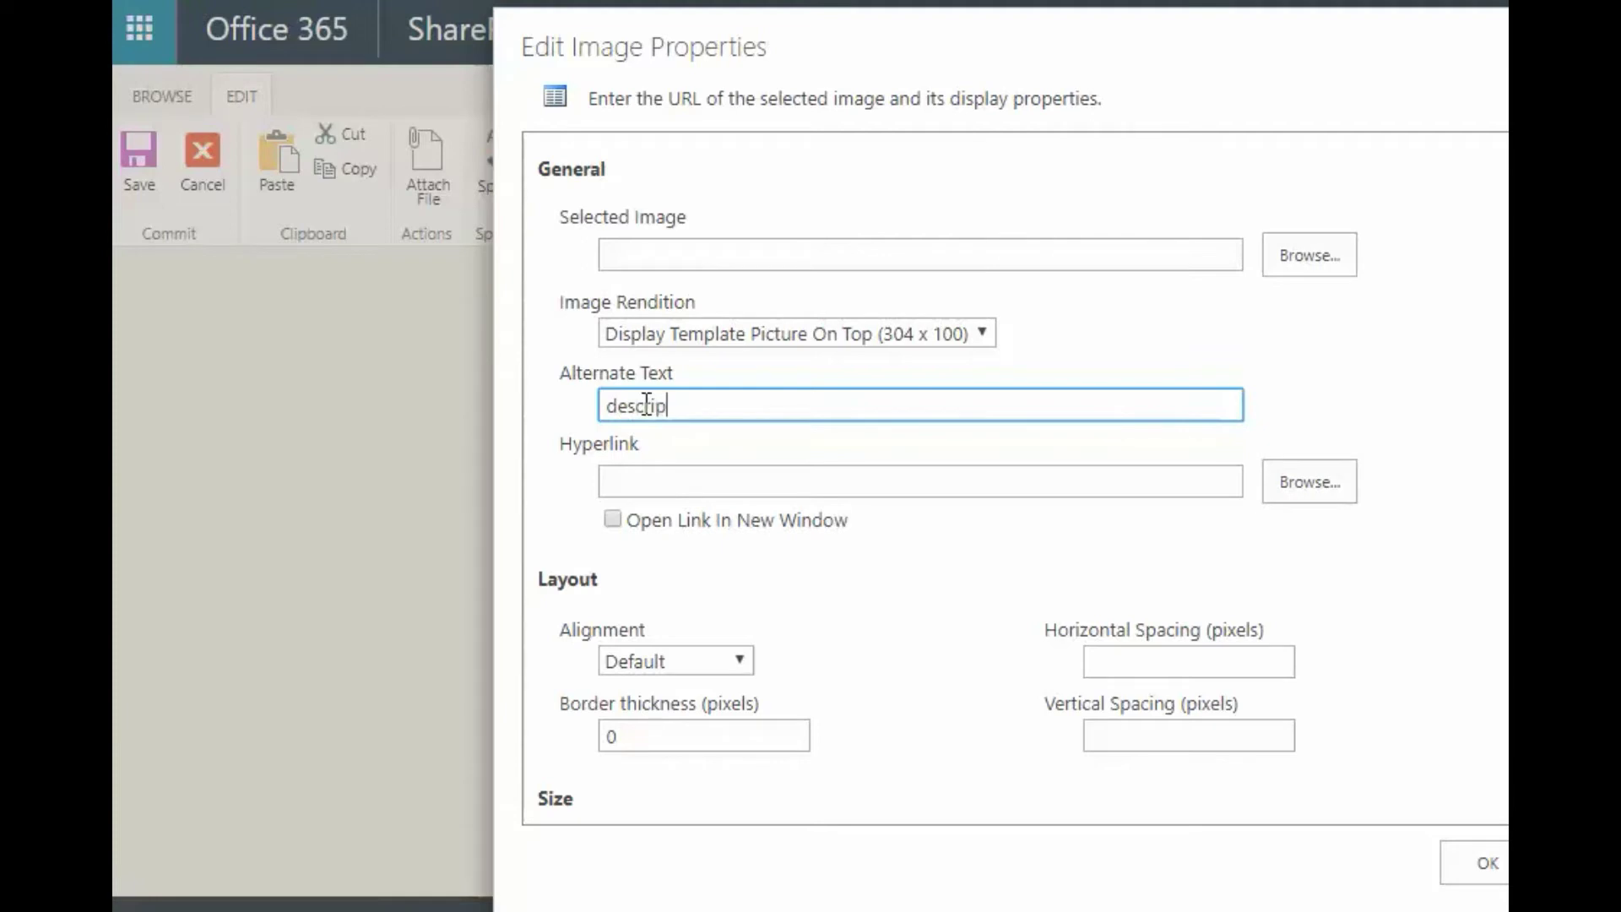
type("description for searching")
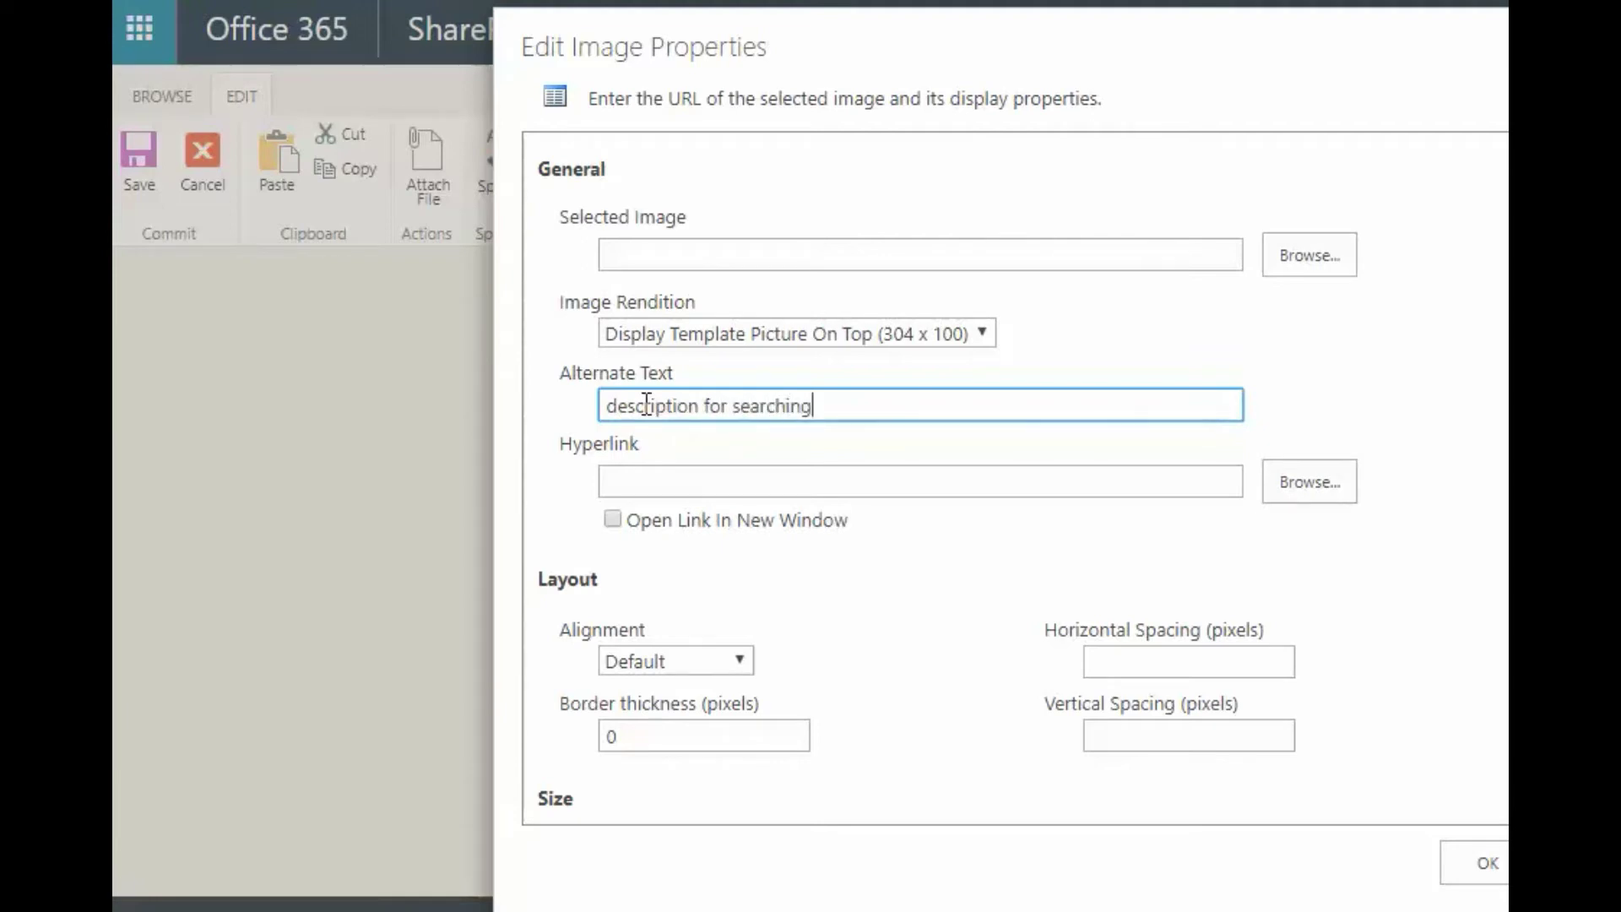
left_click(651, 486)
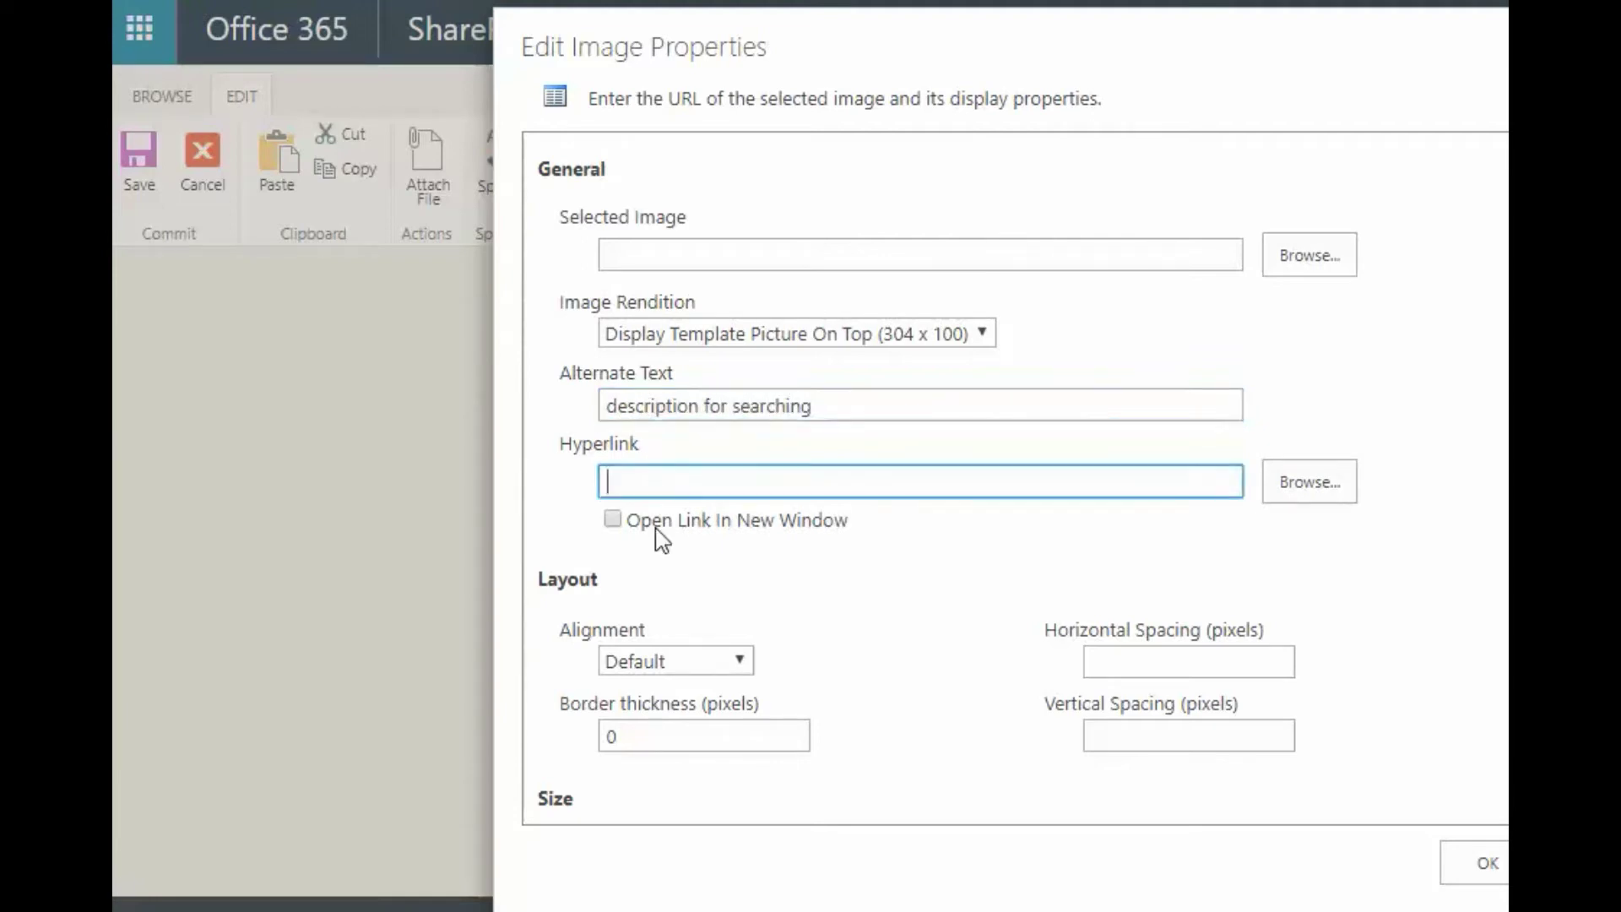
type("o")
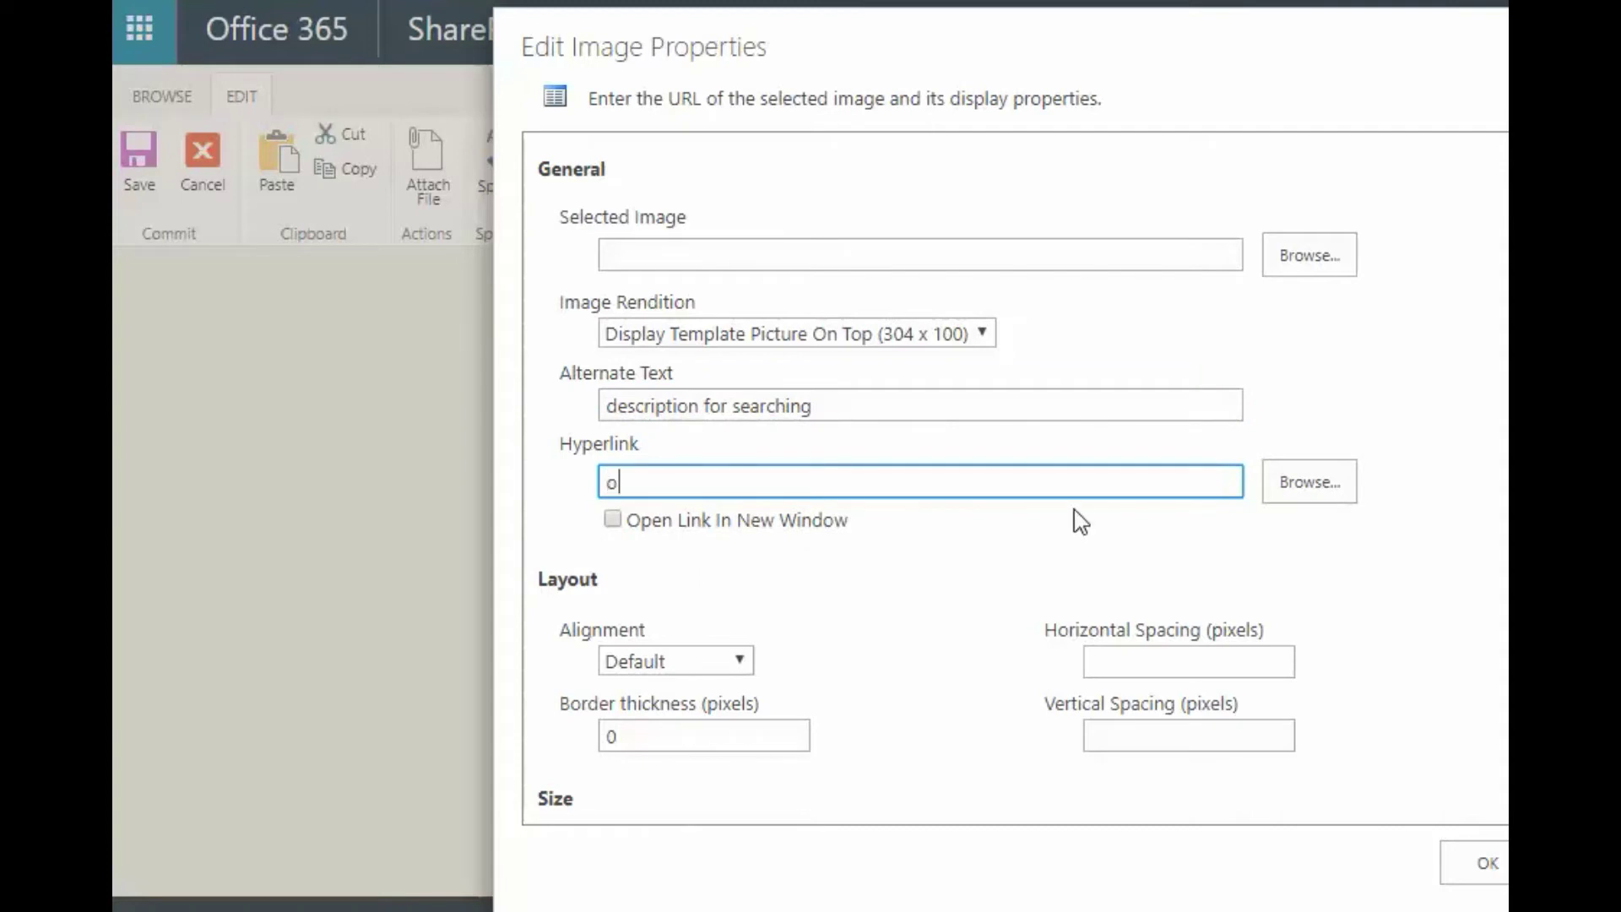
type("ptional")
scroll(1279, 581, "down", 3)
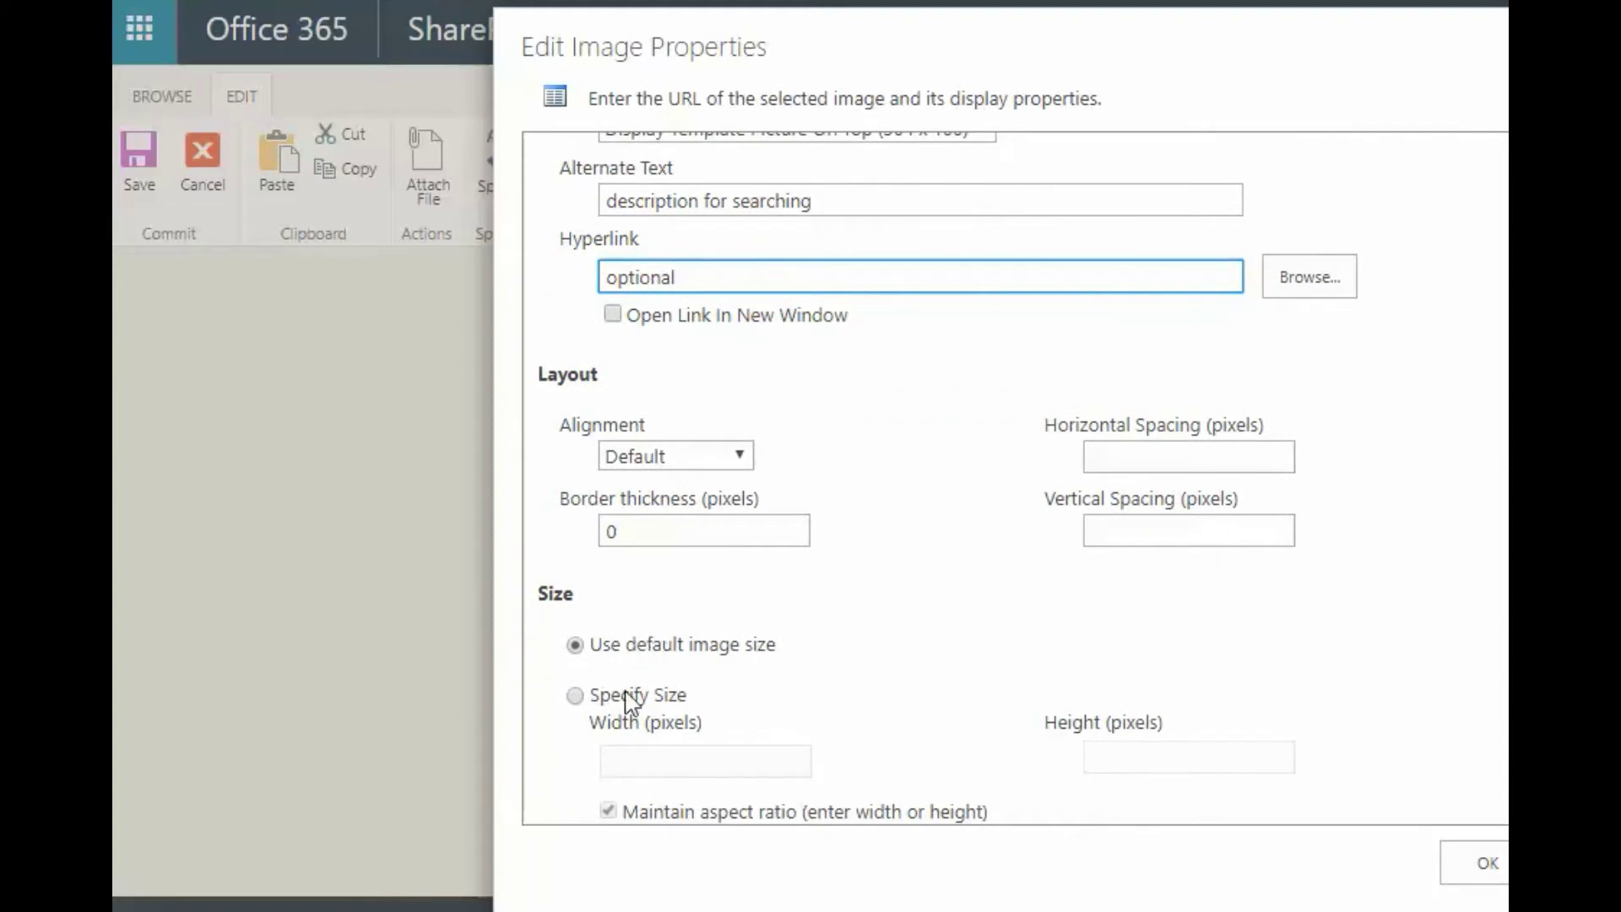
left_click(1462, 855)
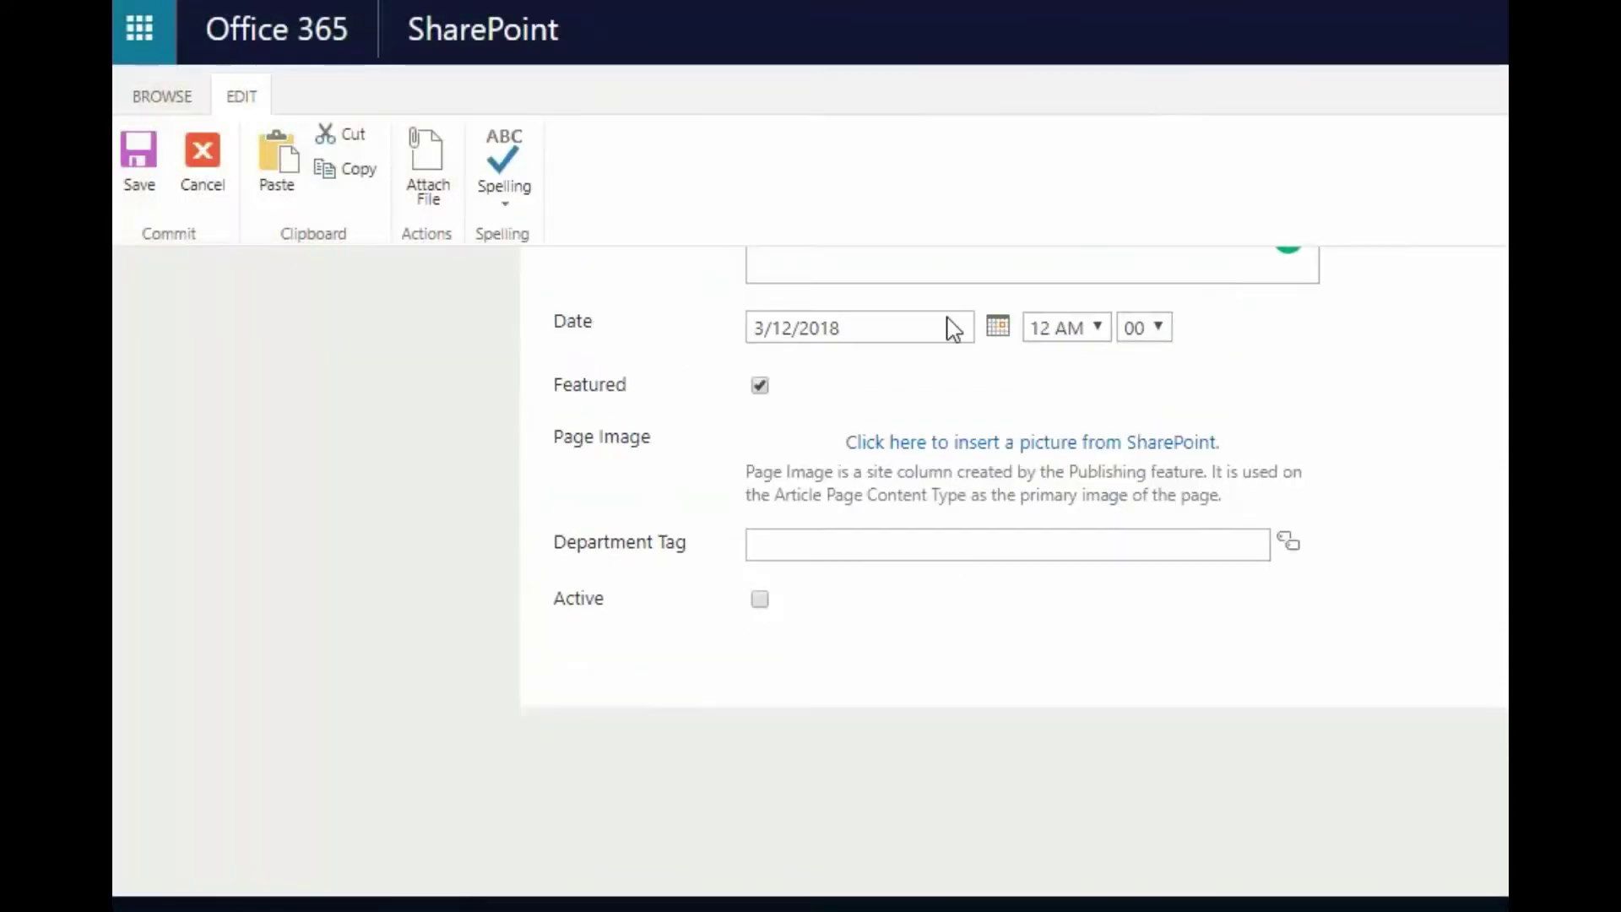
Tag the news item with the department term Marketing Material and mark it as active.
left_click(869, 544)
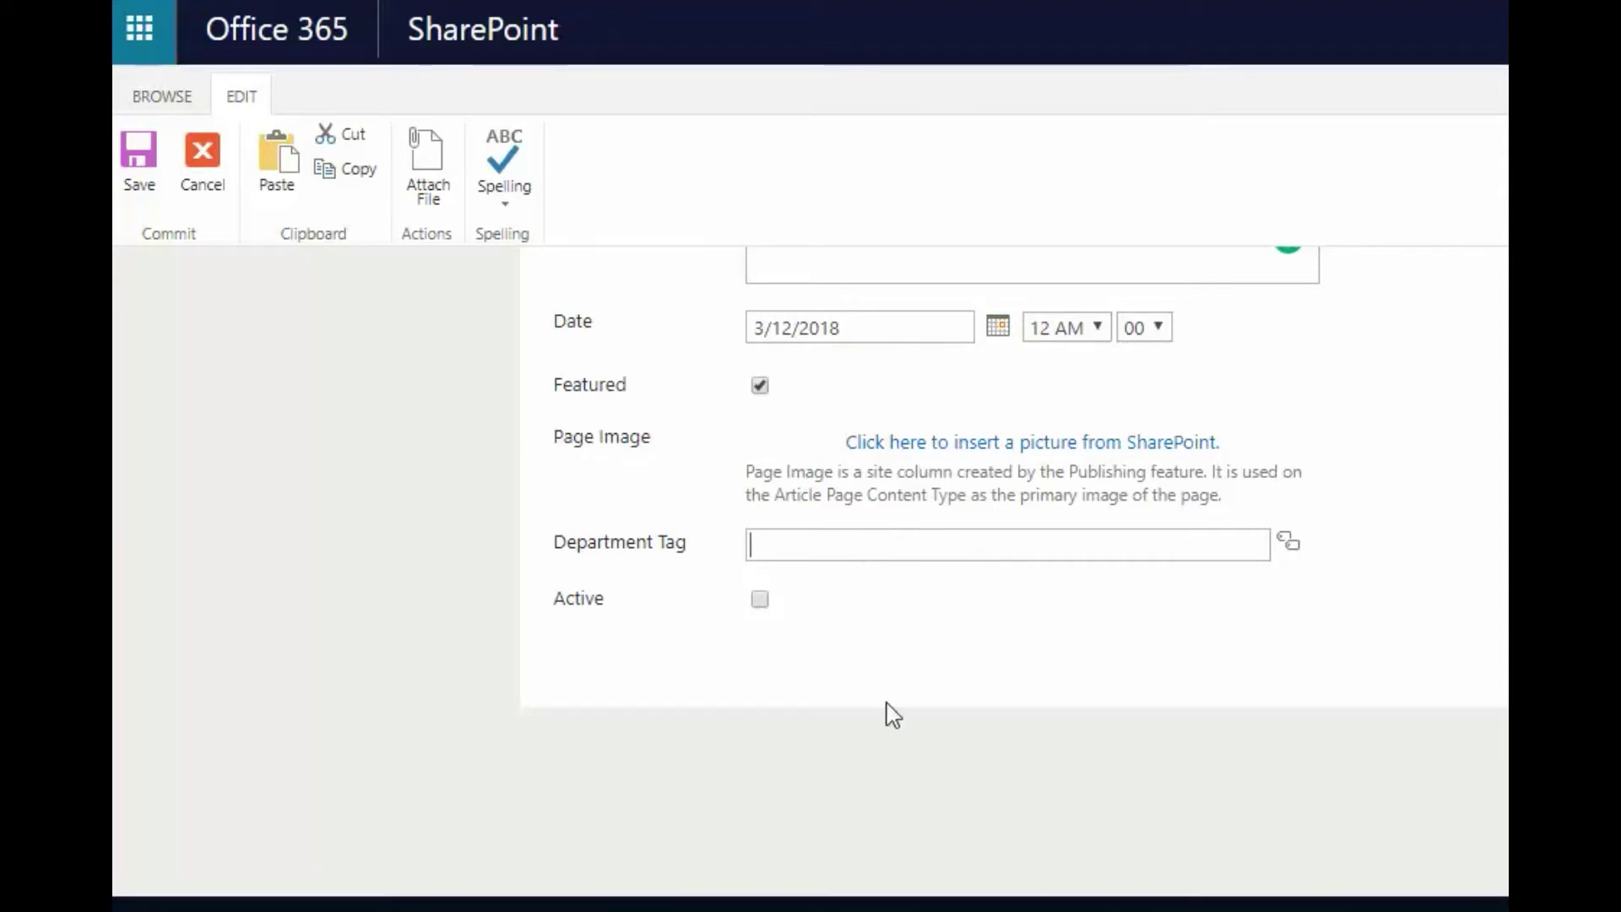
type("marketing")
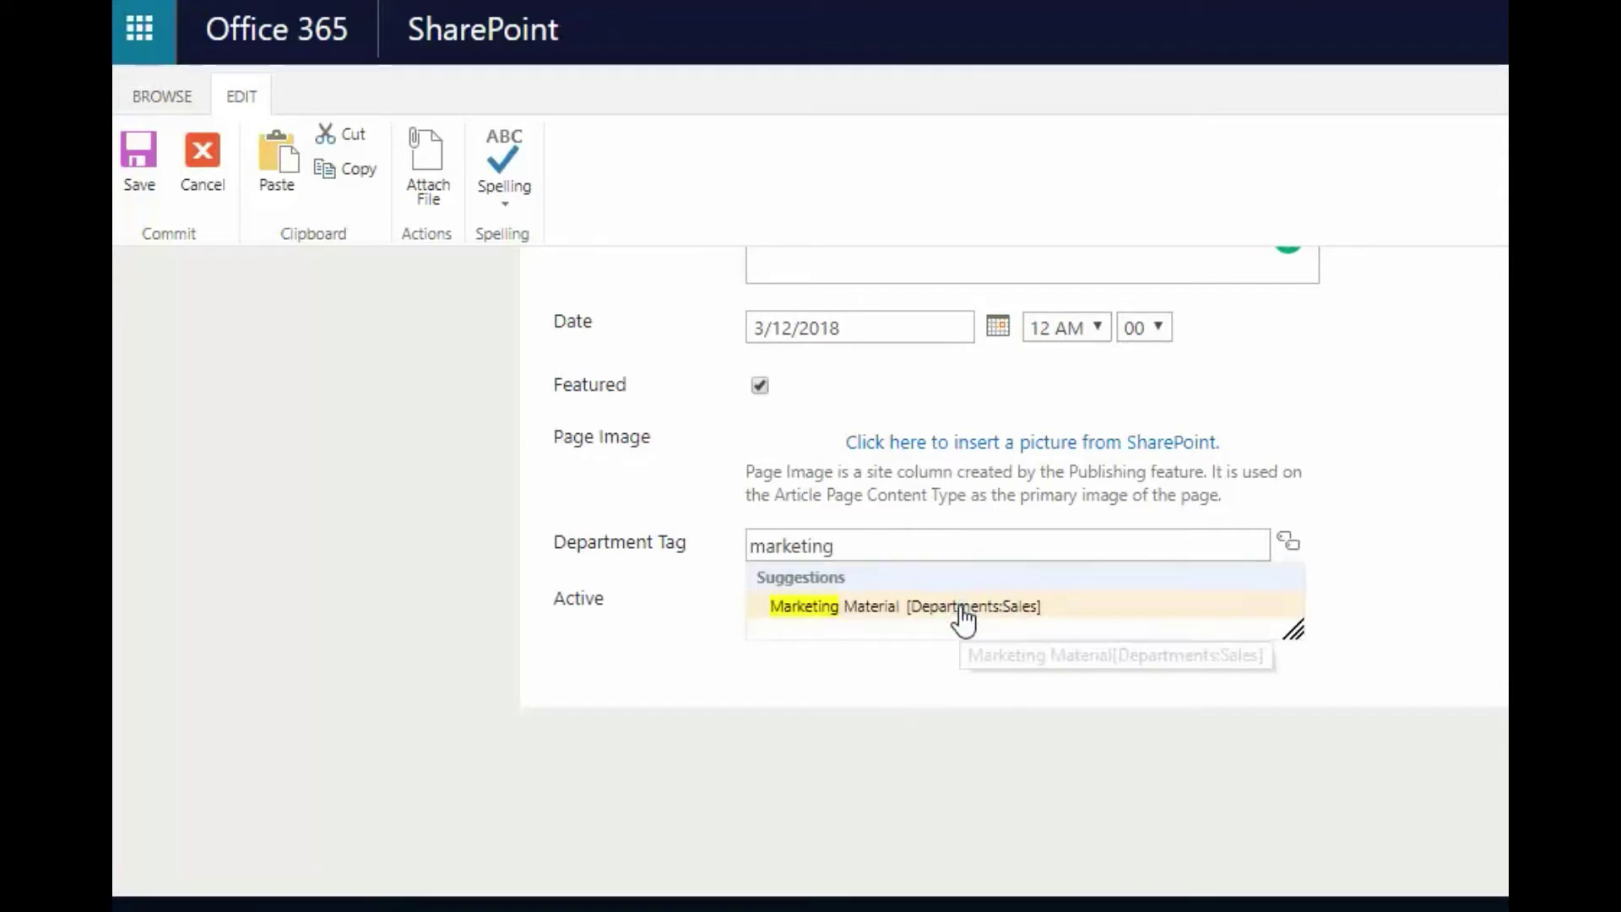
left_click(964, 607)
left_click(760, 624)
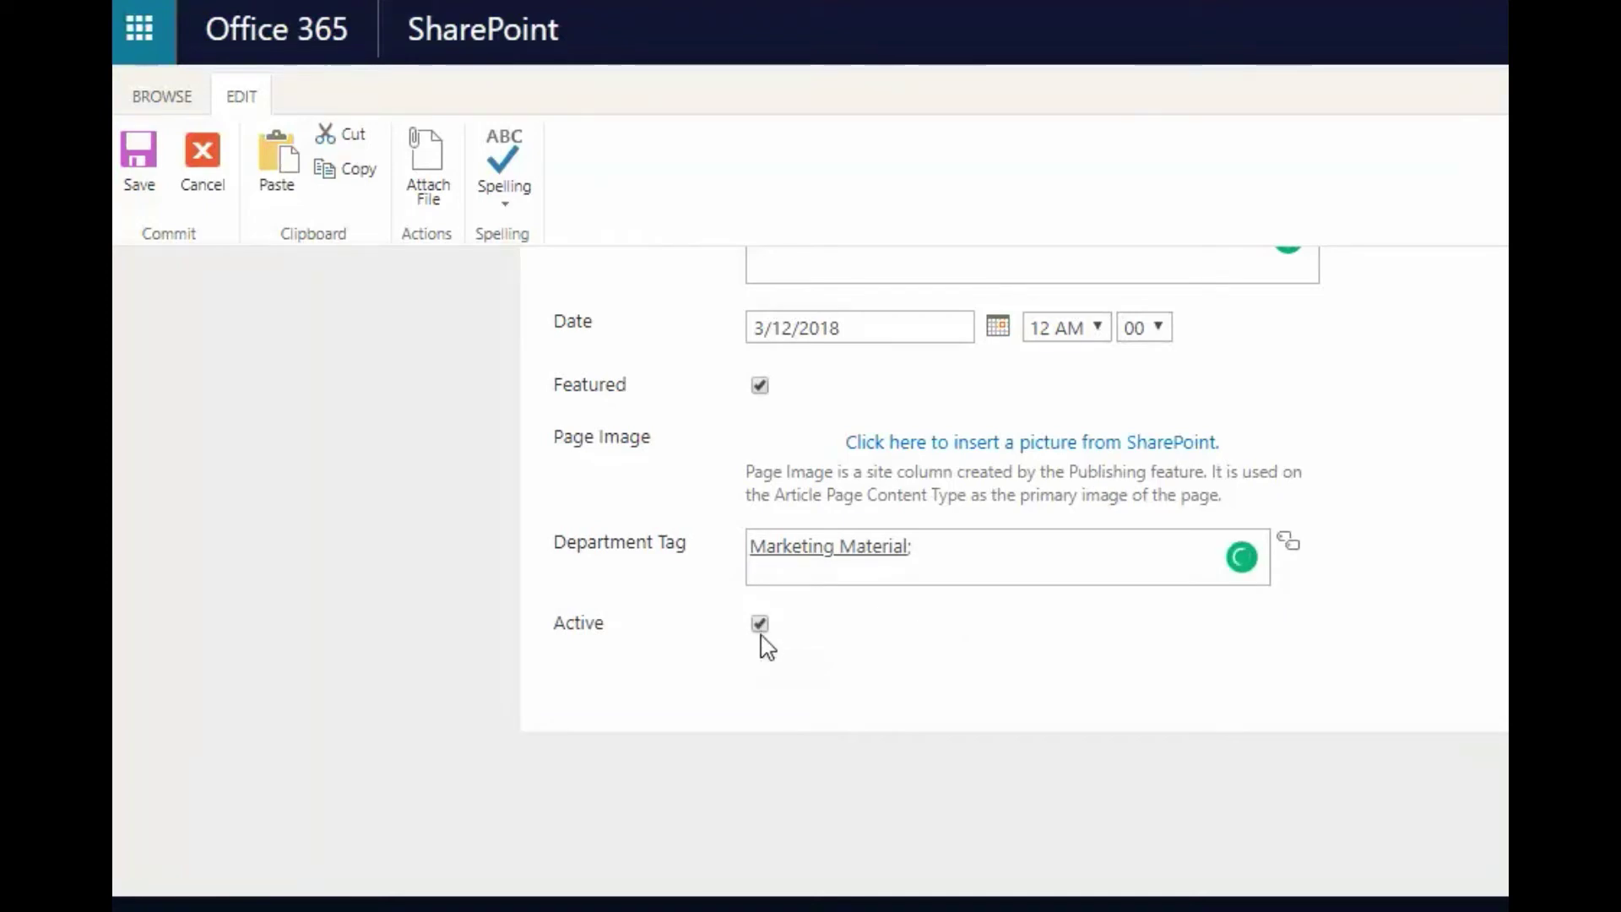
Review the filled-in news form and cancel it without saving the item.
scroll(1123, 683, "up", 3)
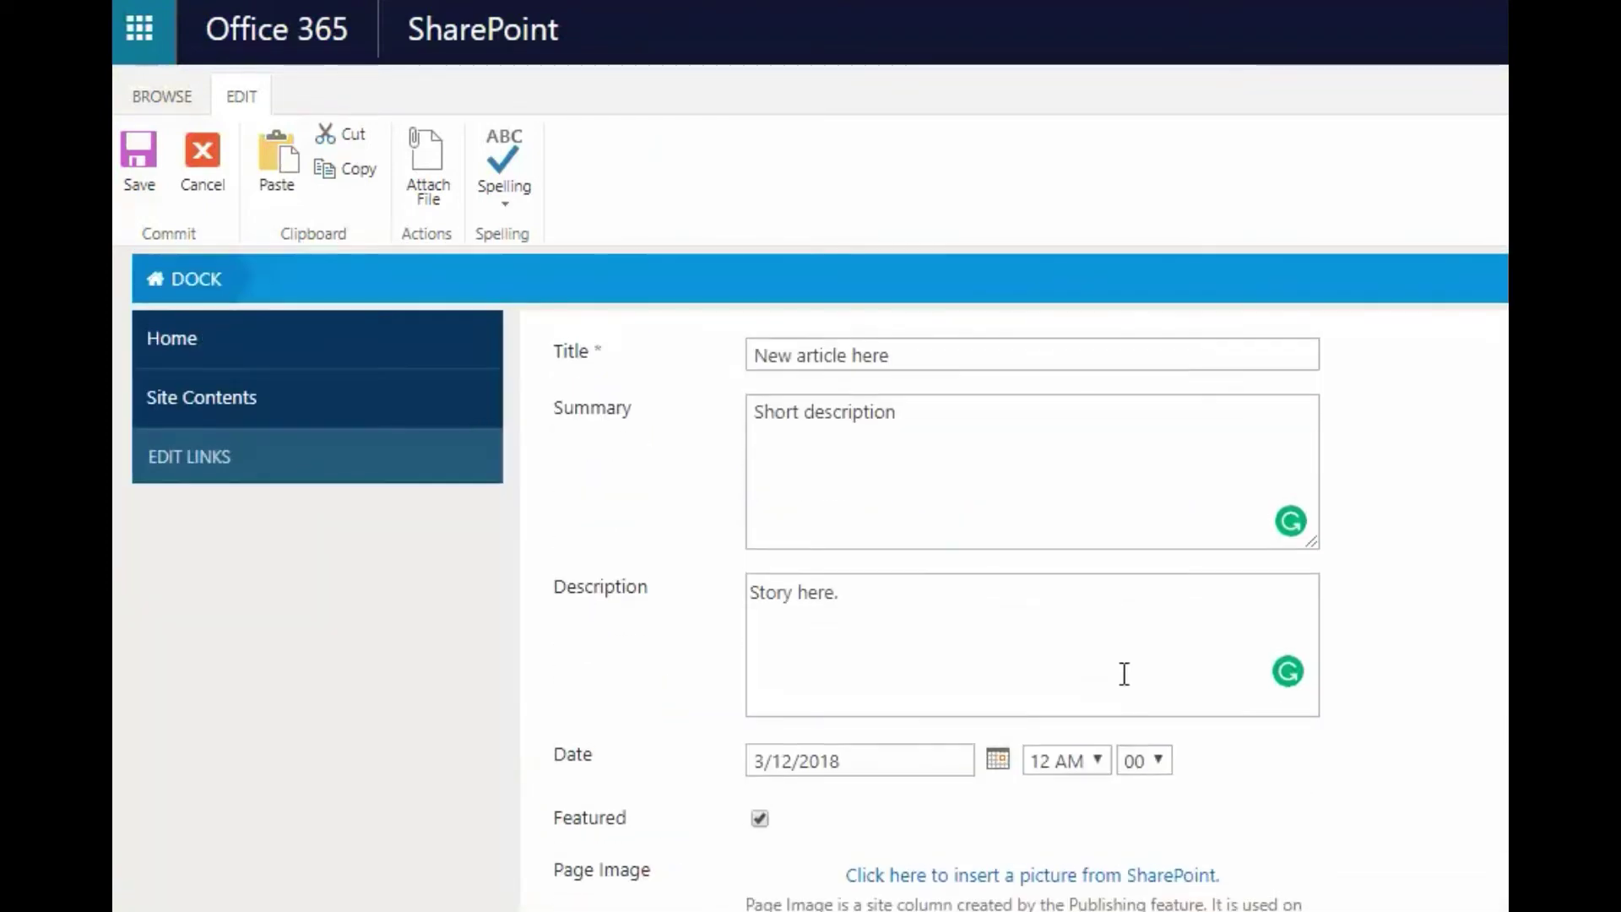
scroll(1129, 686, "down", 3)
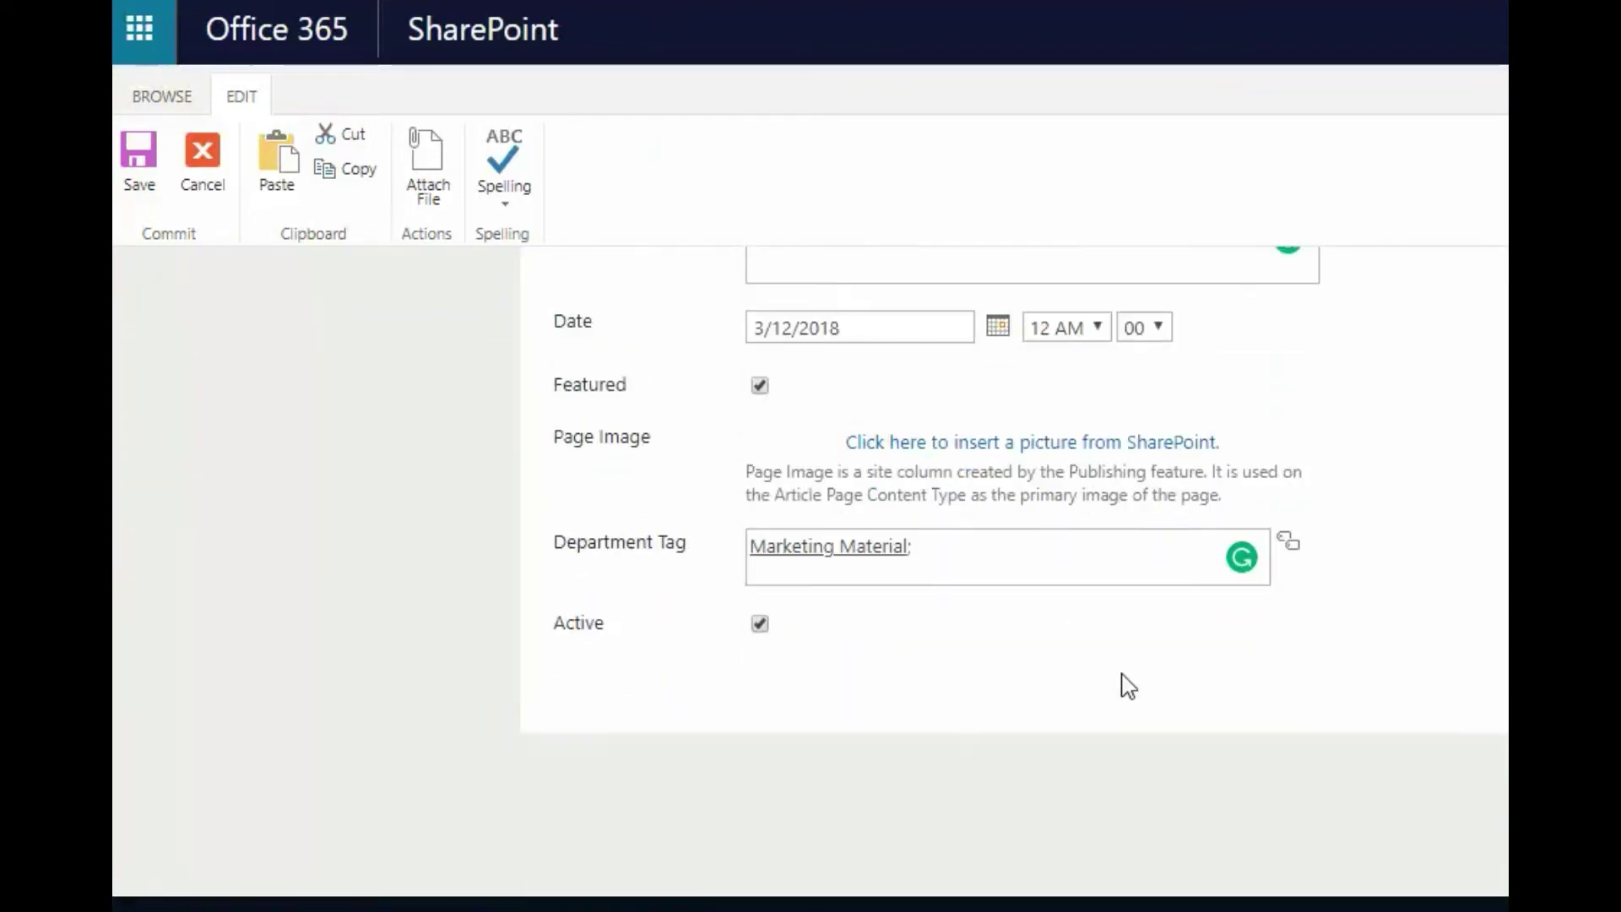
scroll(1123, 682, "up", 5)
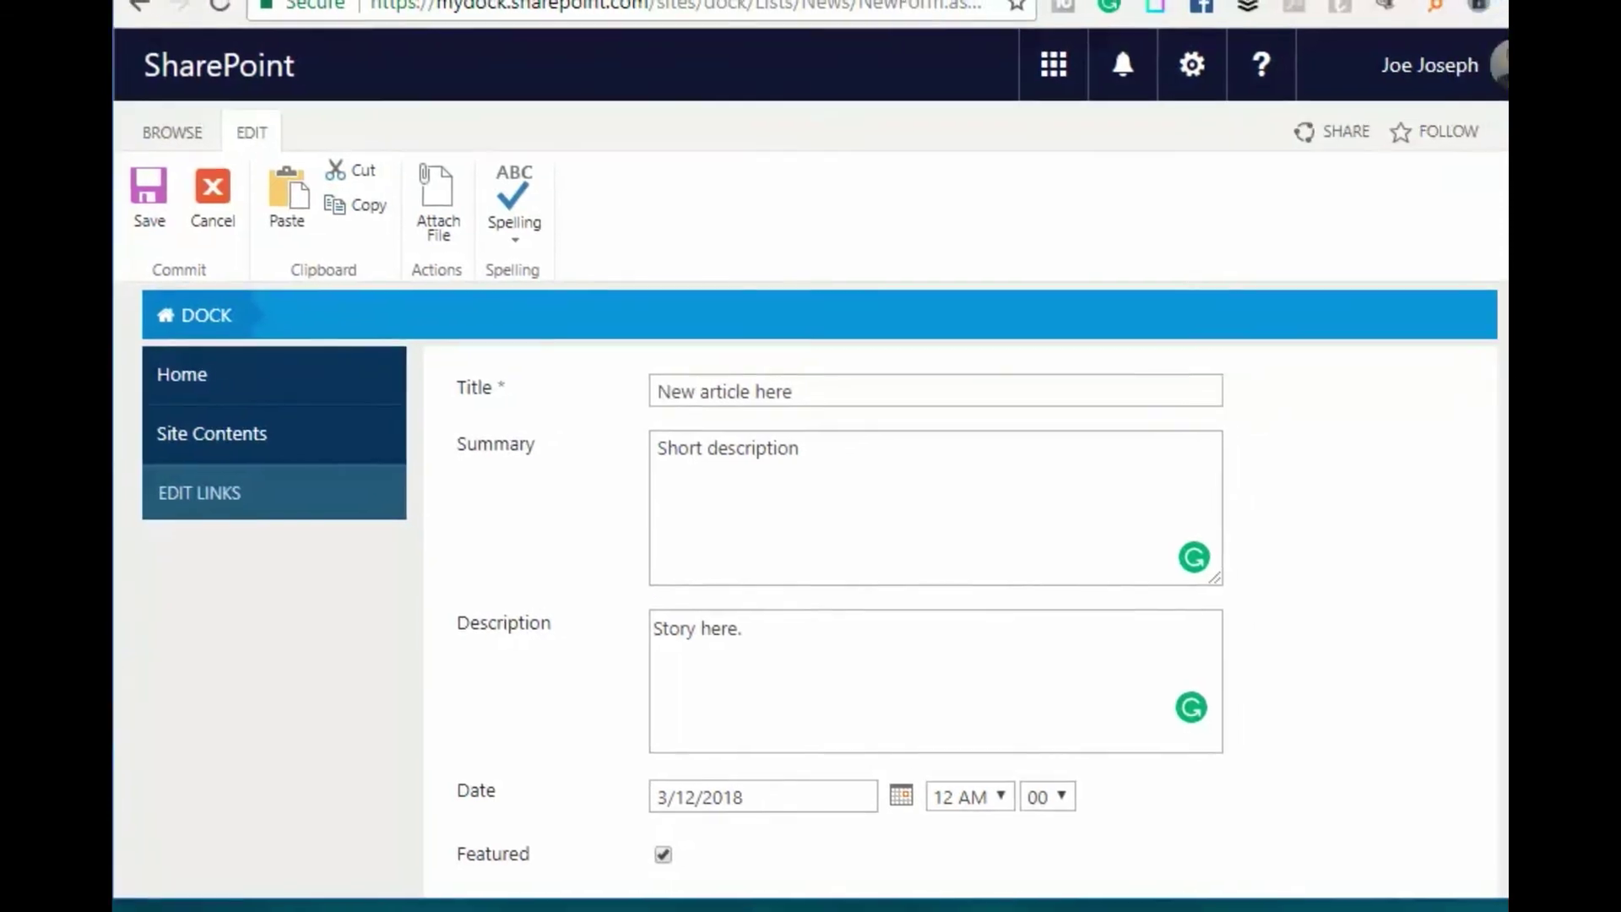
scroll(1194, 507, "down", 7)
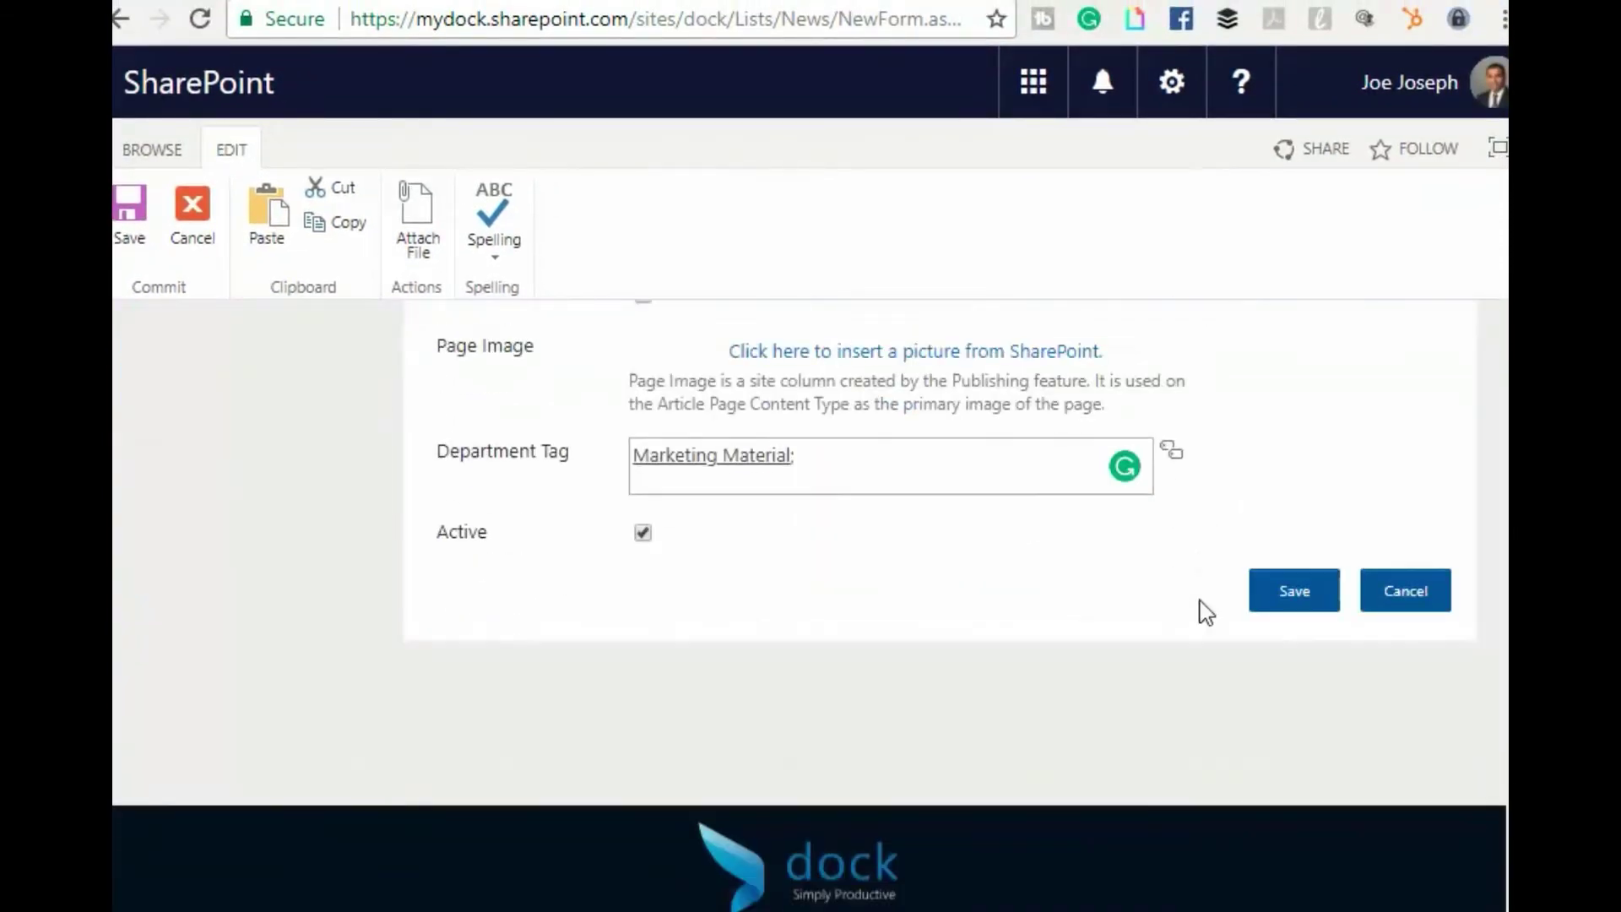
left_click(1409, 606)
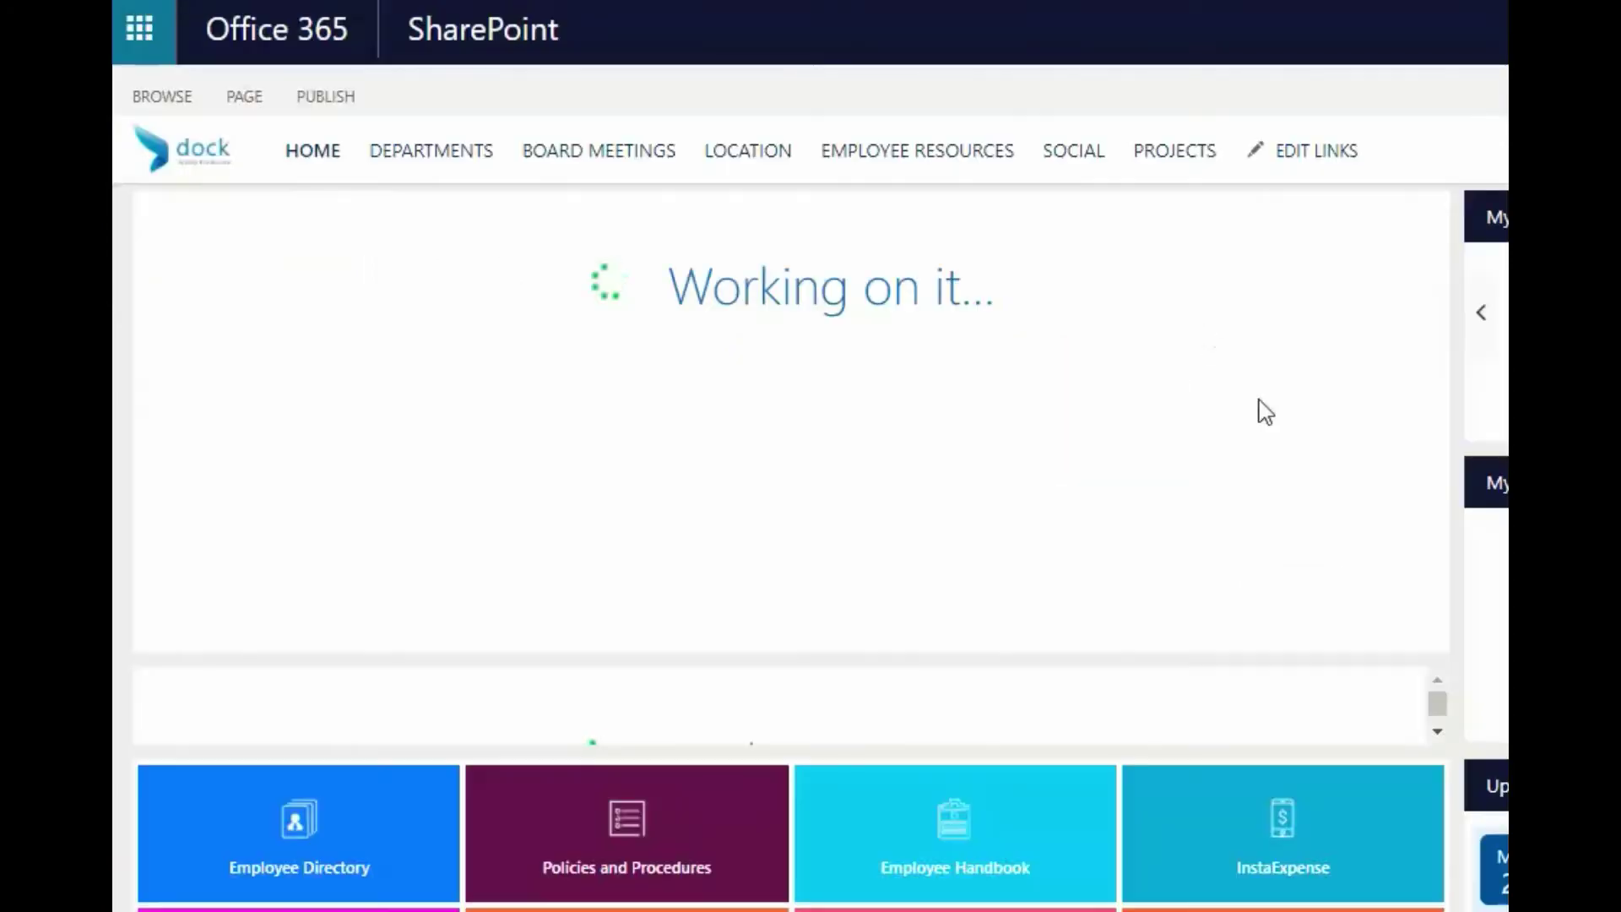
Open the full news list from the home page's News and Announcement section and look through its articles.
scroll(1264, 411, "down", 10)
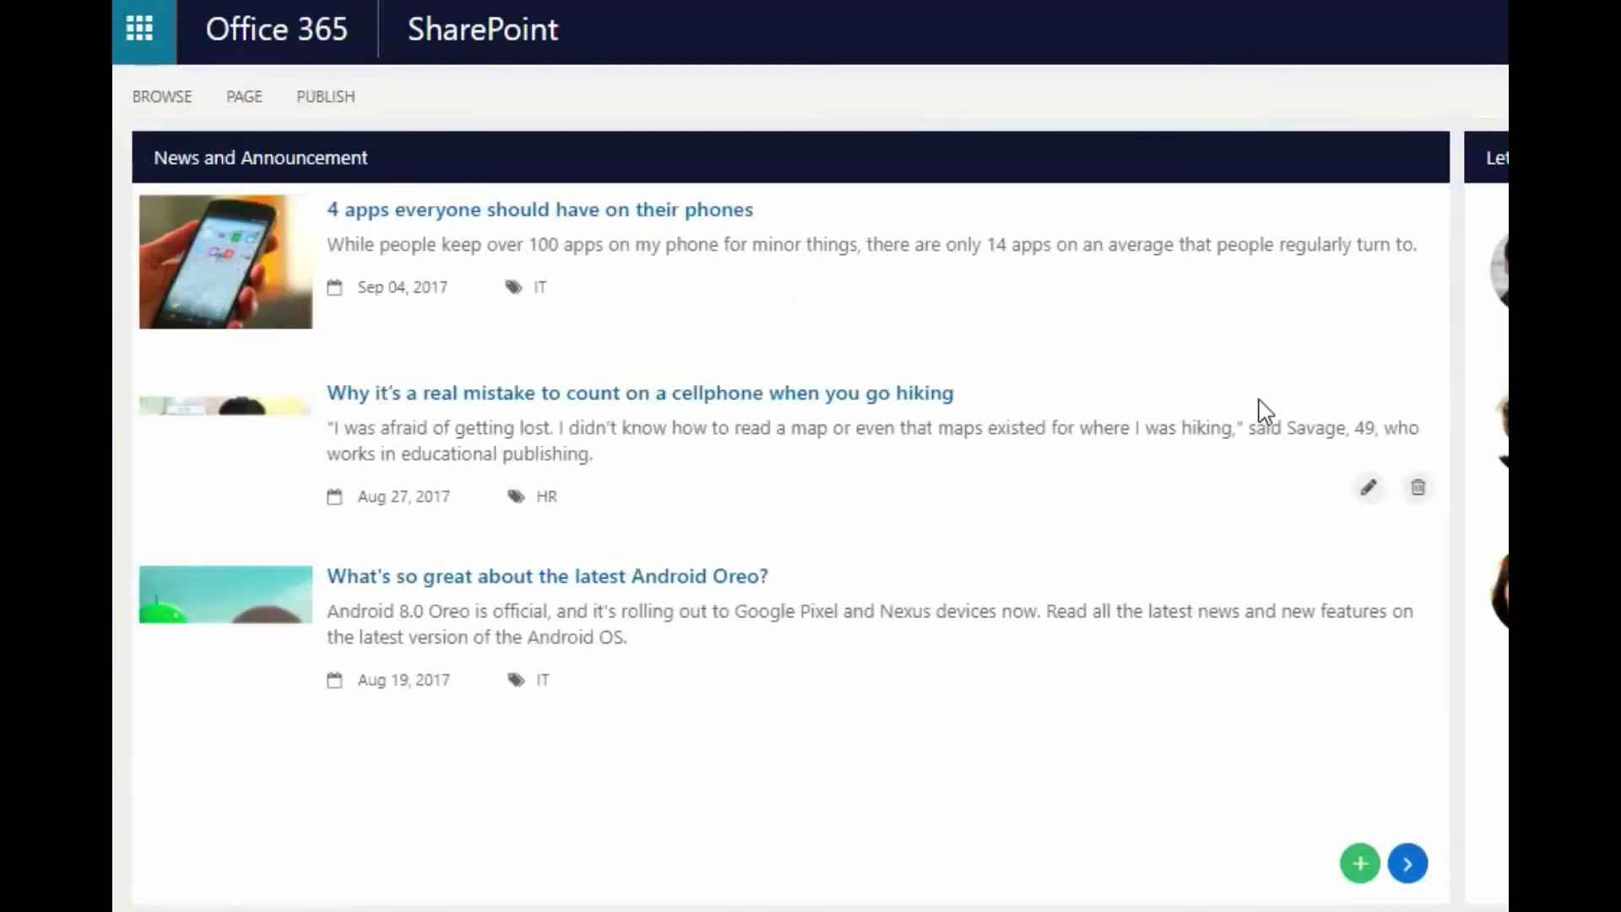
left_click(1409, 864)
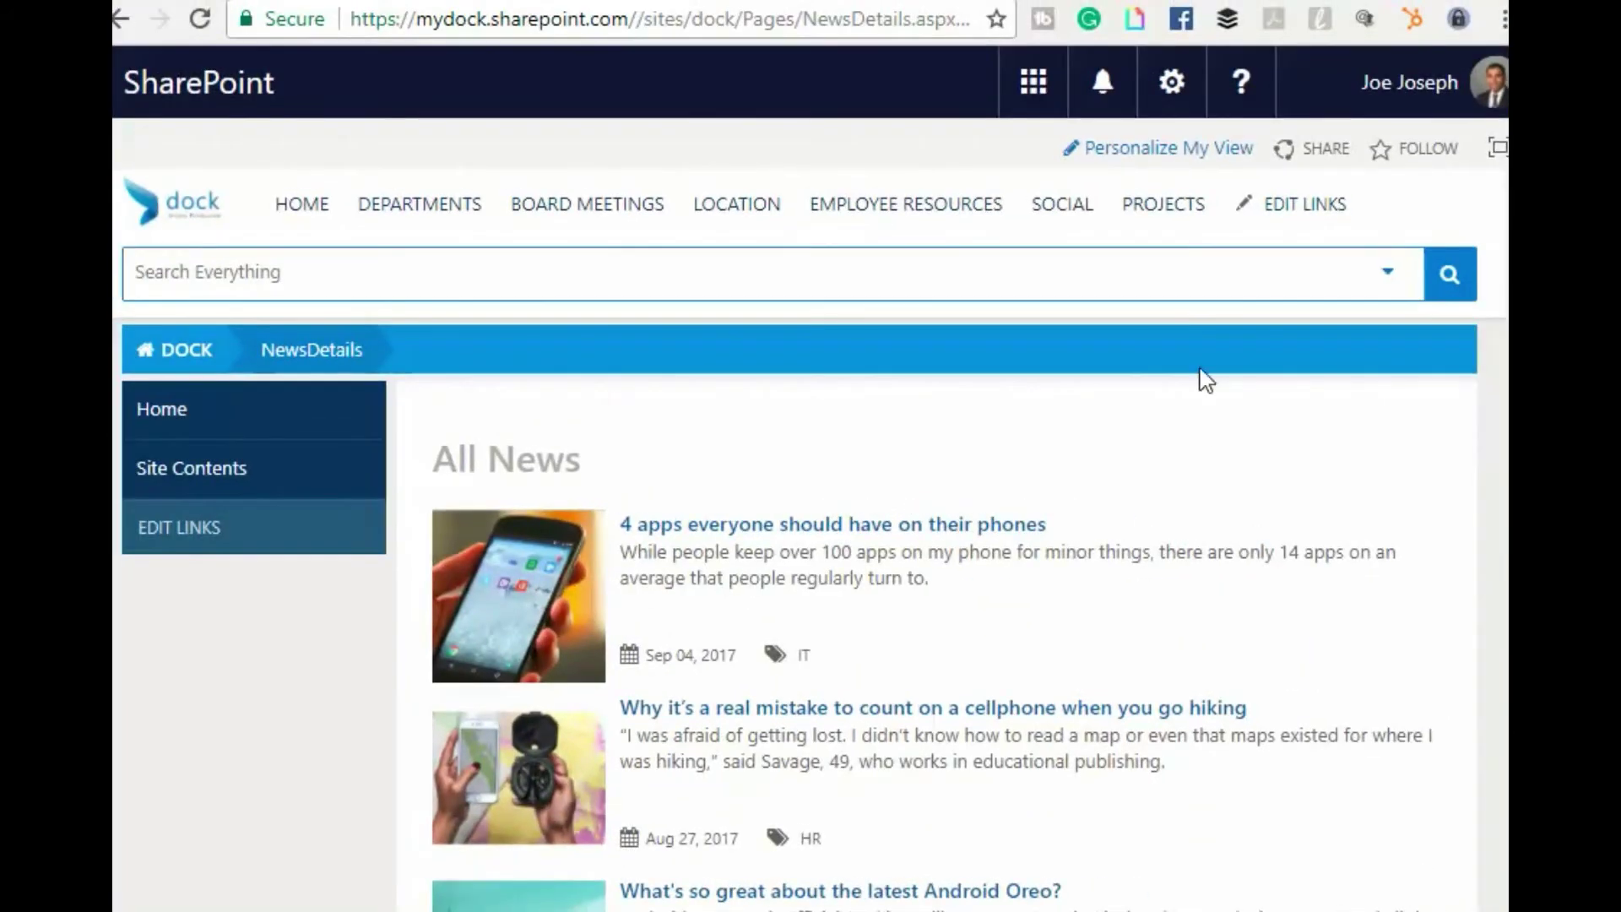
scroll(1206, 380, "down", 4)
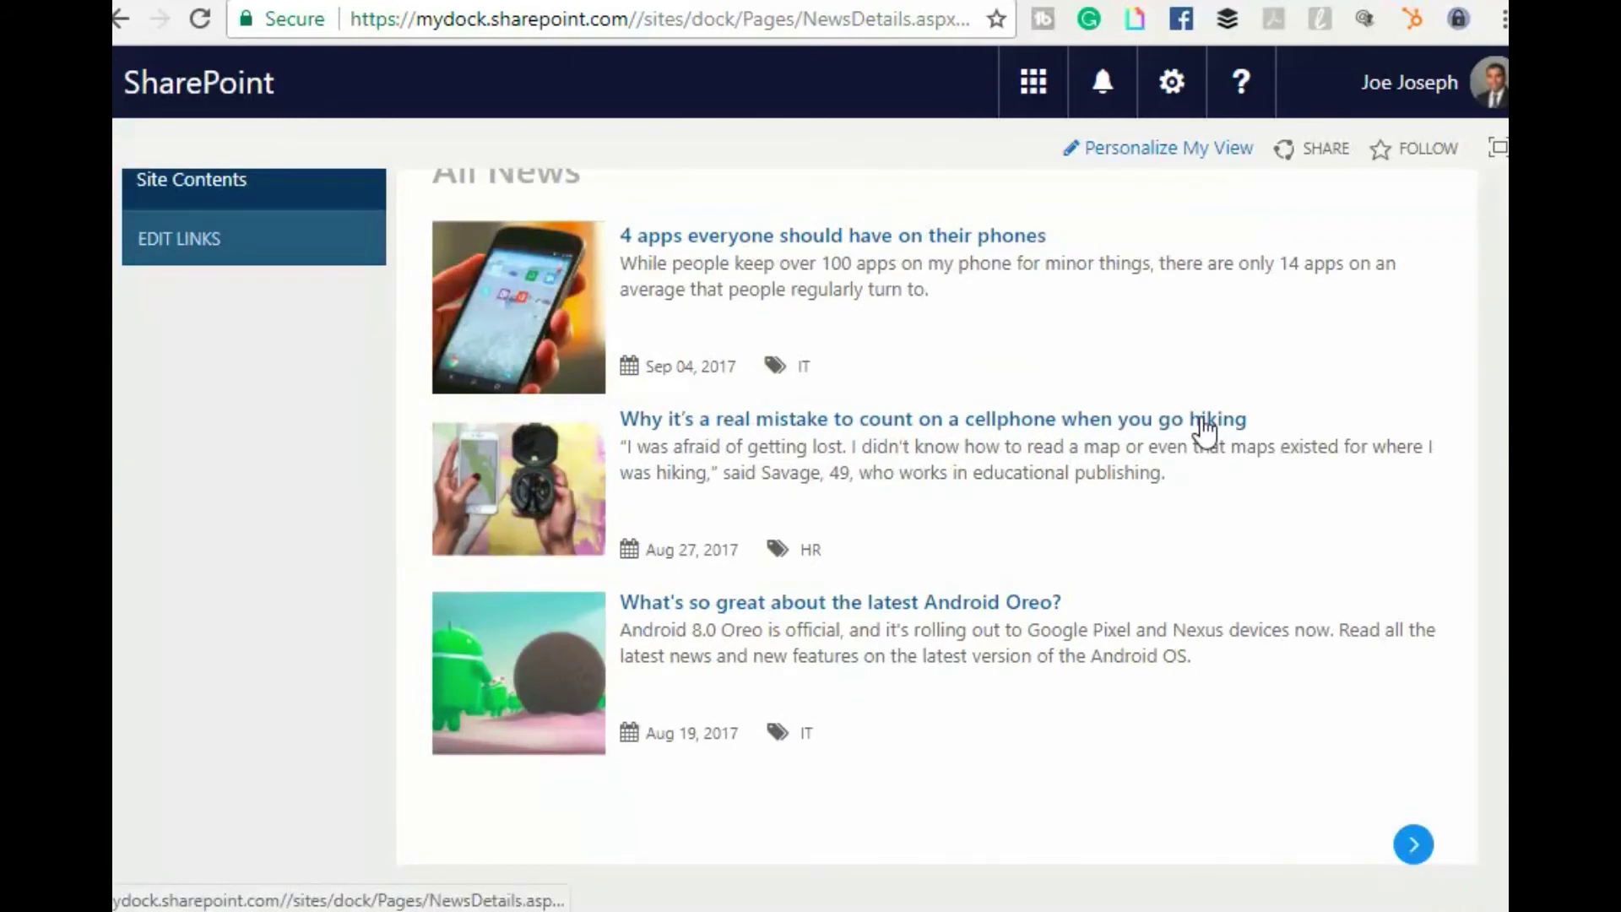
scroll(1044, 436, "up", 2)
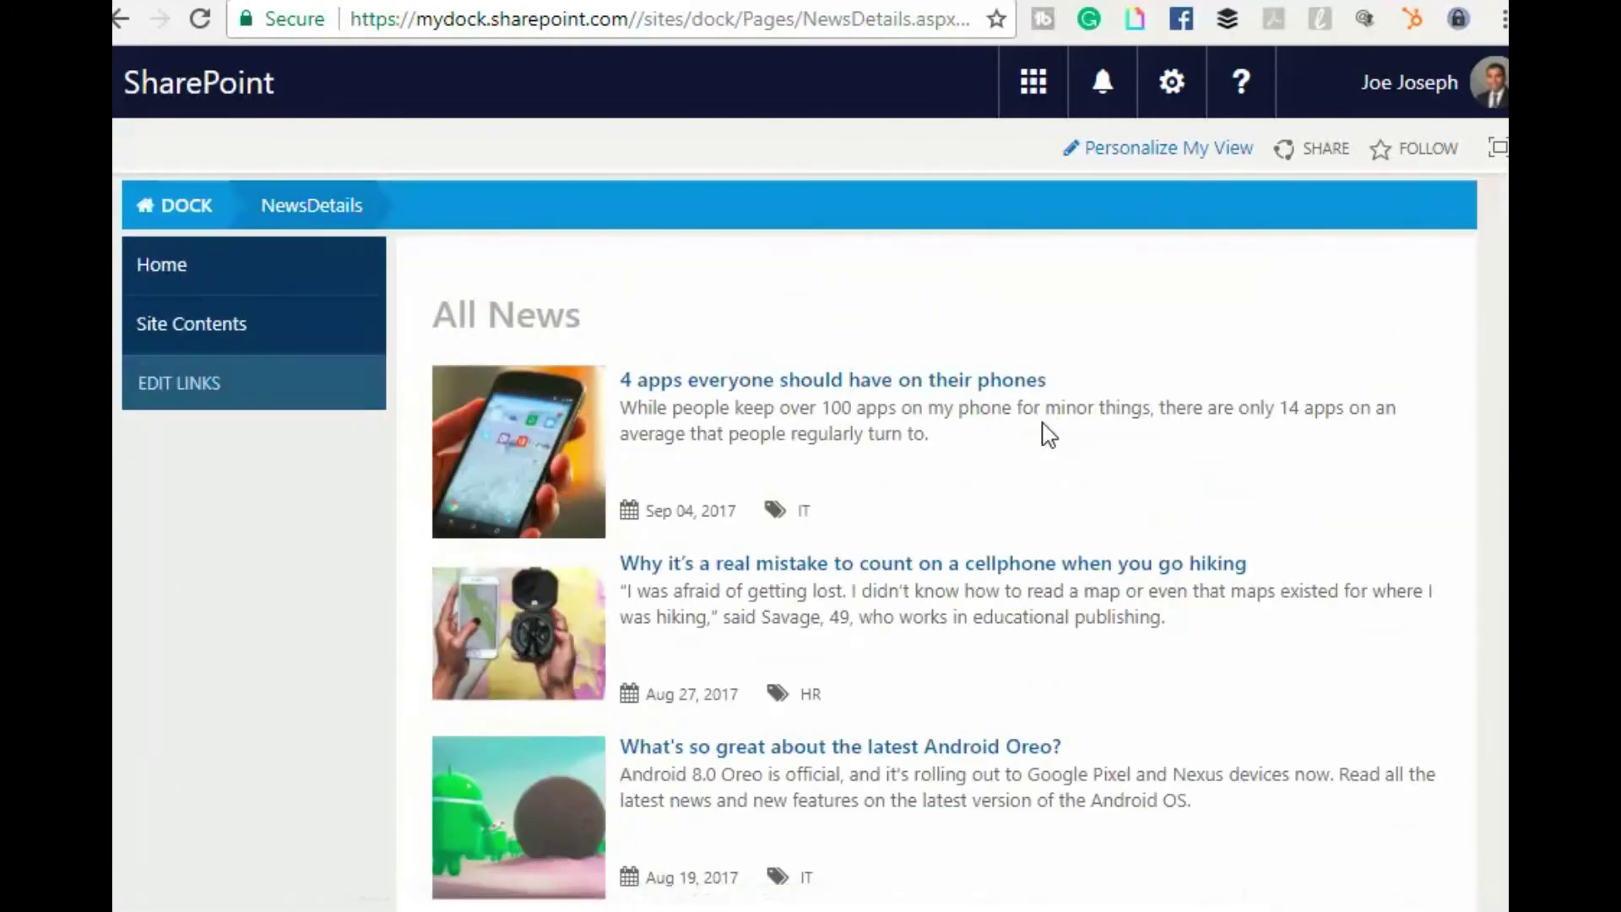
scroll(1047, 435, "down", 6)
scroll(1046, 434, "up", 6)
Open the article "4 apps everyone should have on their phones" and read through its content.
left_click(722, 388)
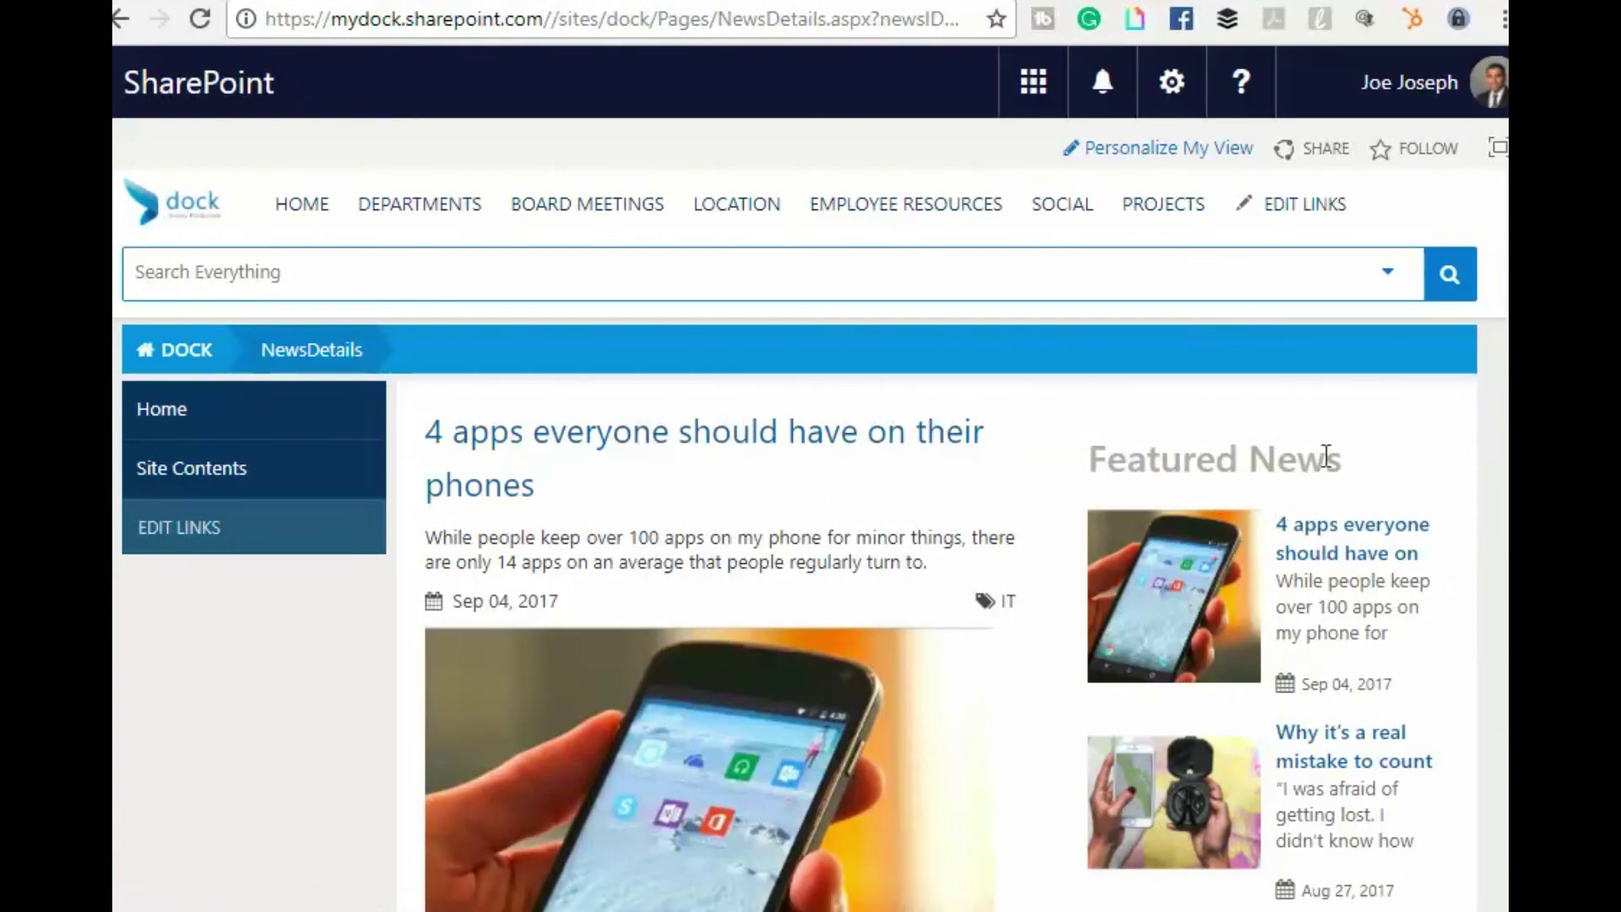
scroll(647, 540, "down", 10)
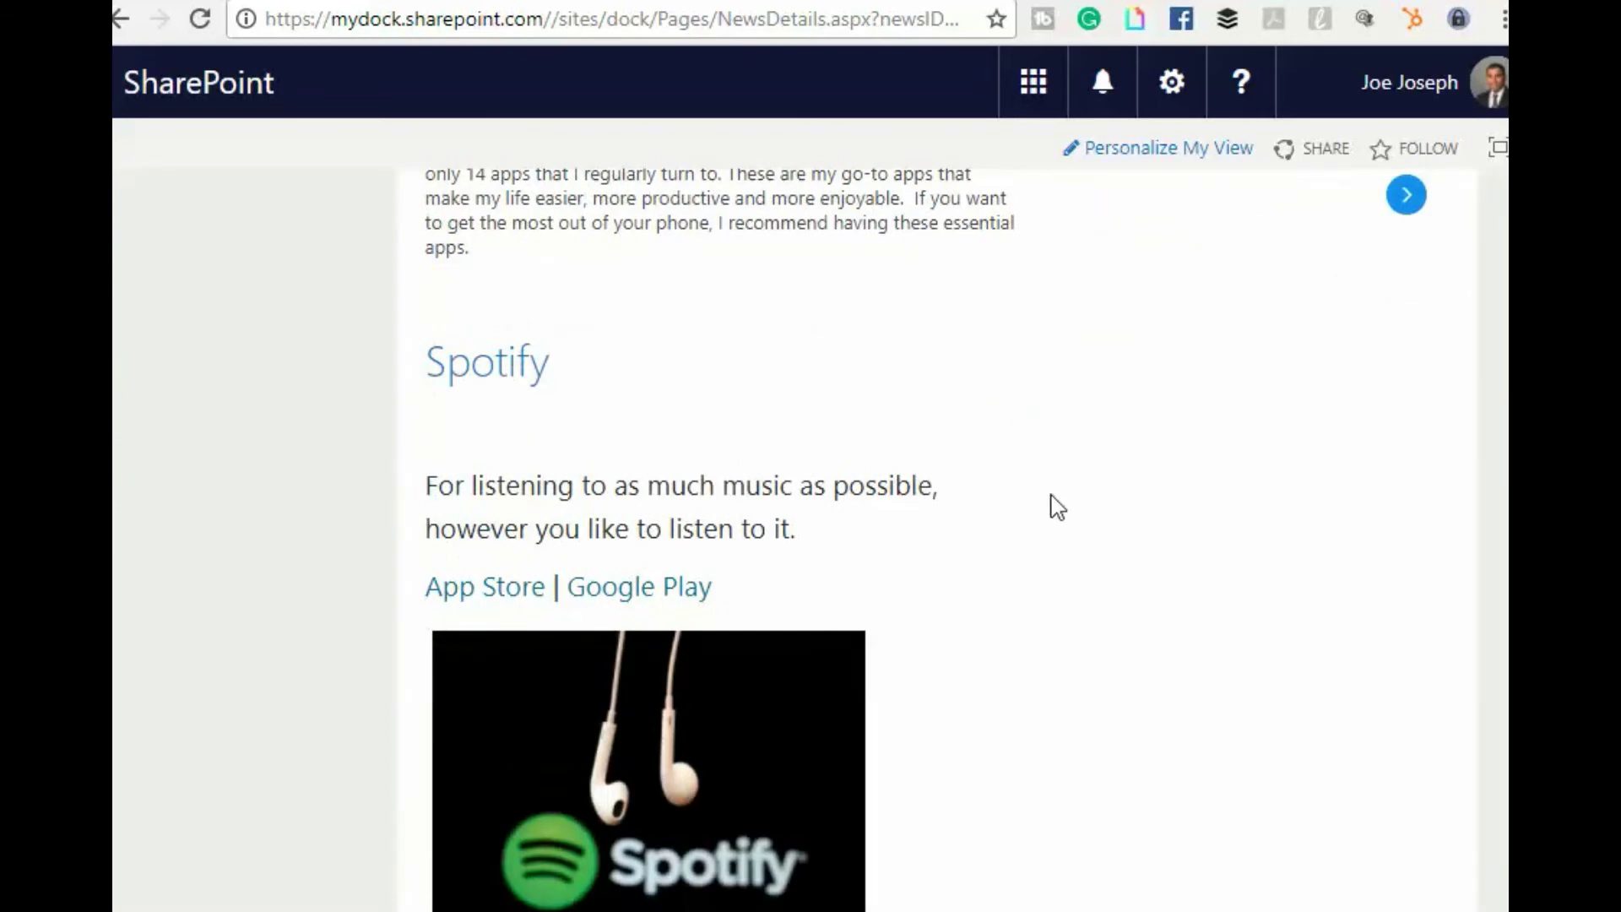
scroll(1057, 507, "down", 5)
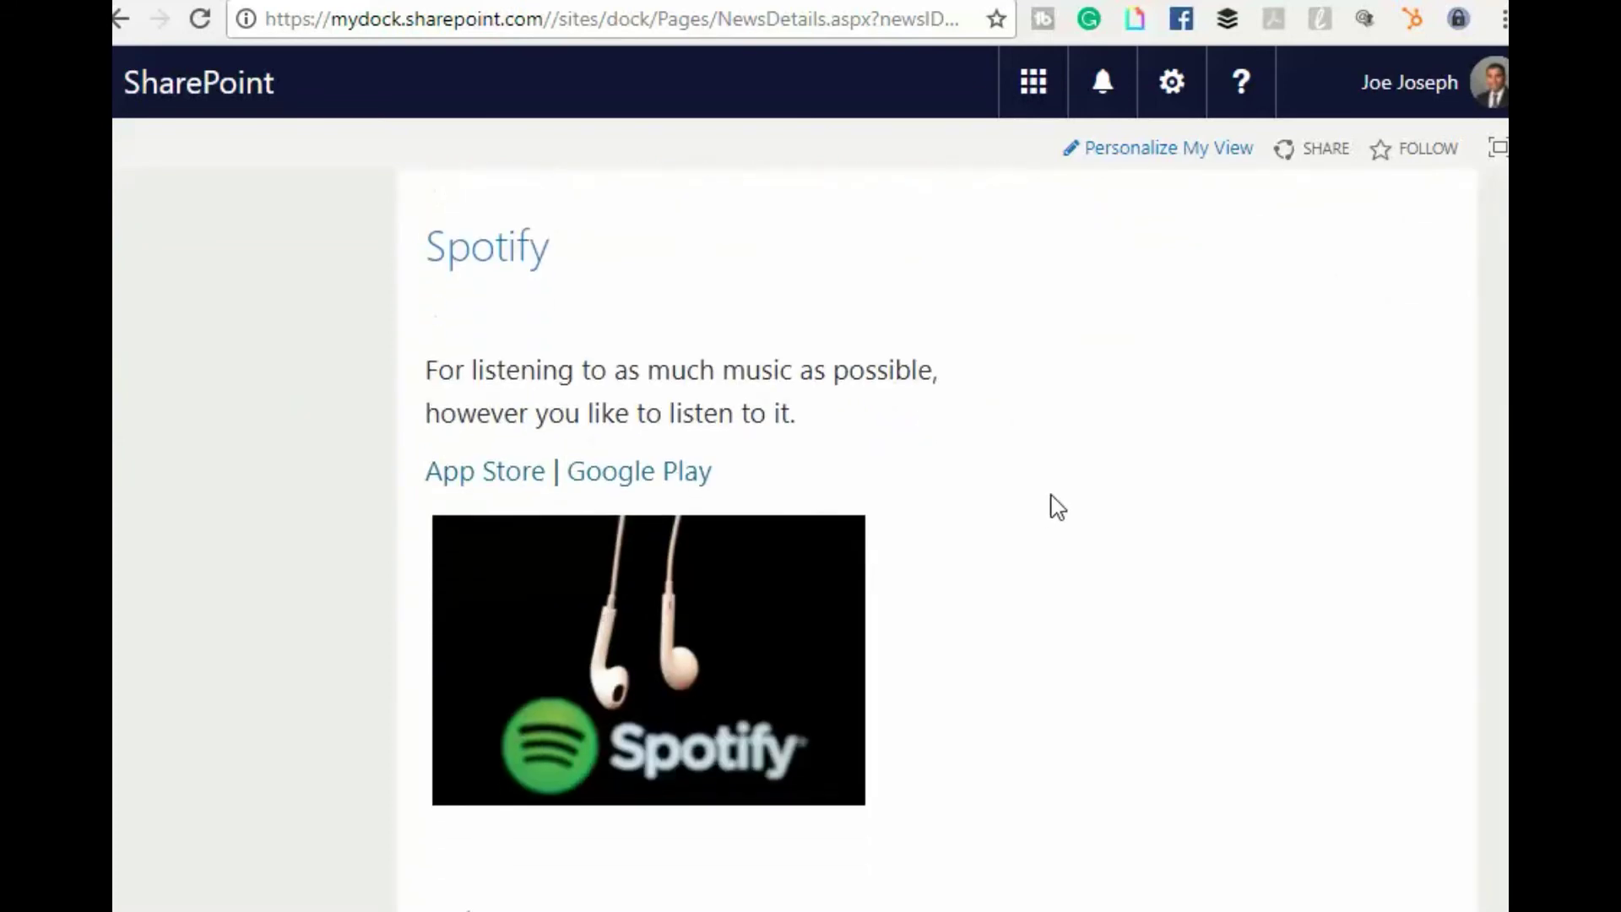
Read through the rest of the article to its end and open its sharing dialog.
scroll(1057, 506, "down", 8)
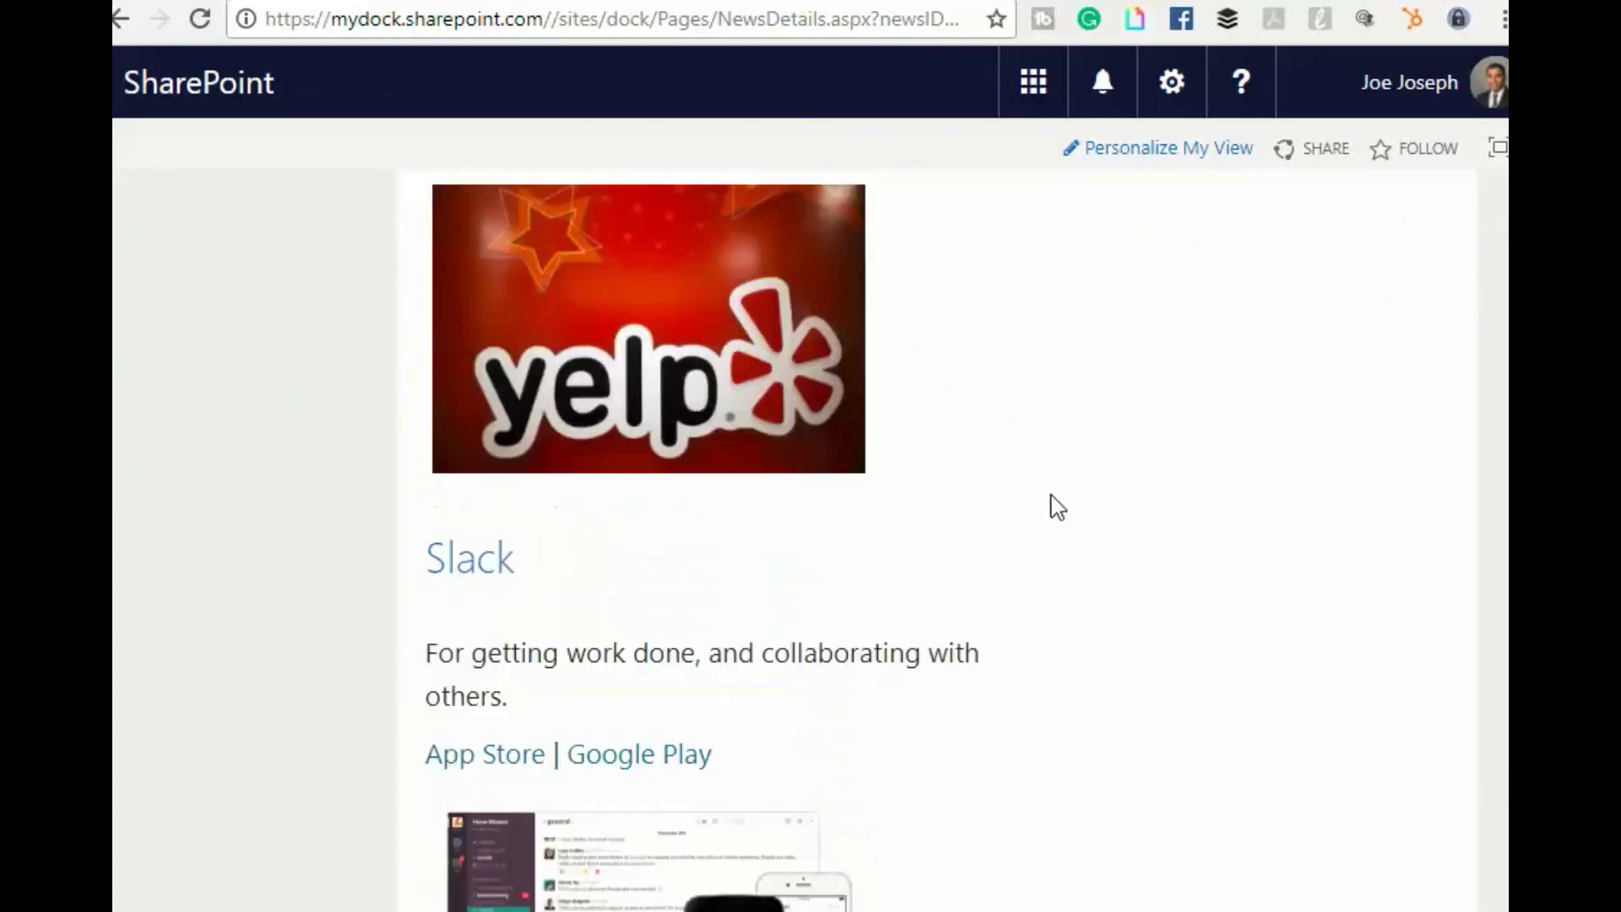
scroll(1057, 506, "down", 8)
scroll(1057, 507, "down", 10)
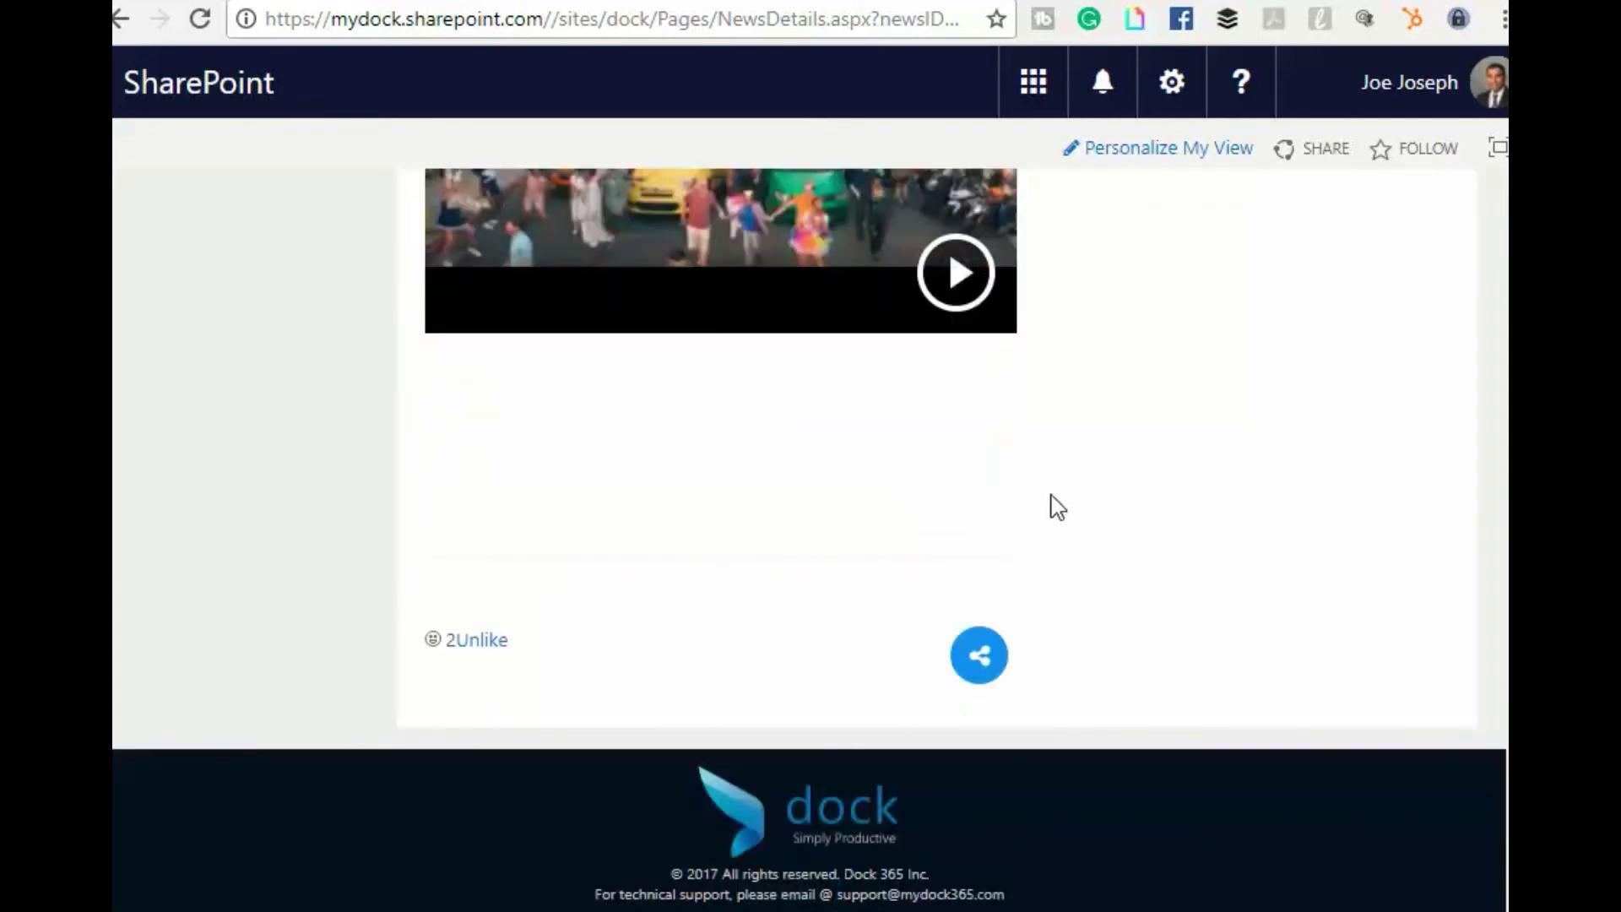
left_click(982, 667)
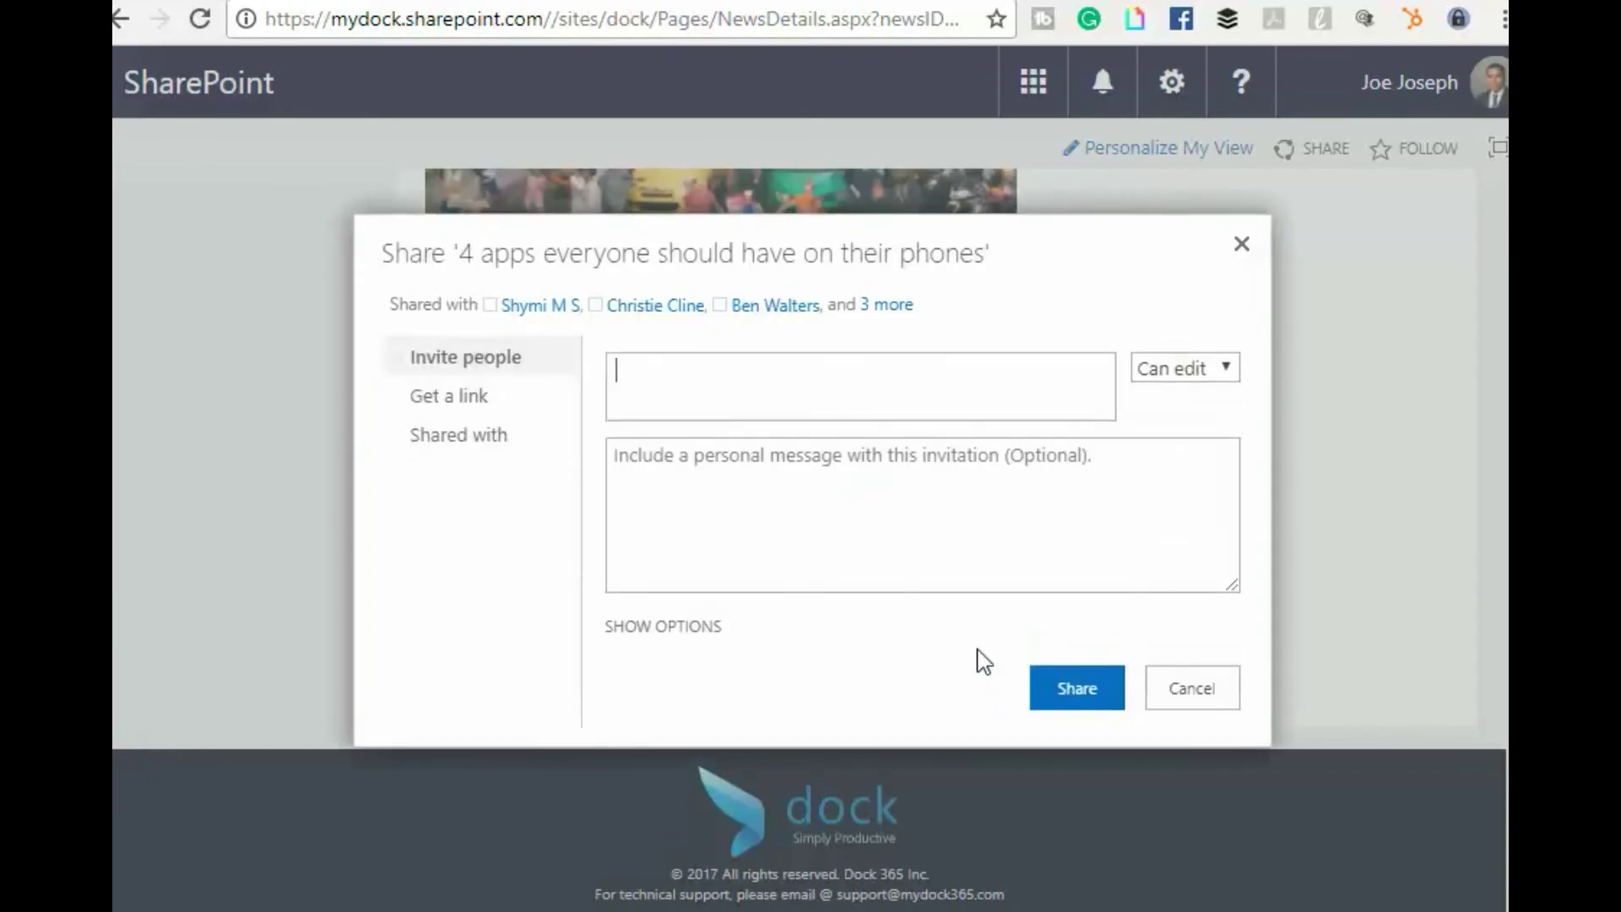
Draft a sharing invitation to a colleague with the message "Share with people in your company!".
left_click(720, 307)
left_click(718, 382)
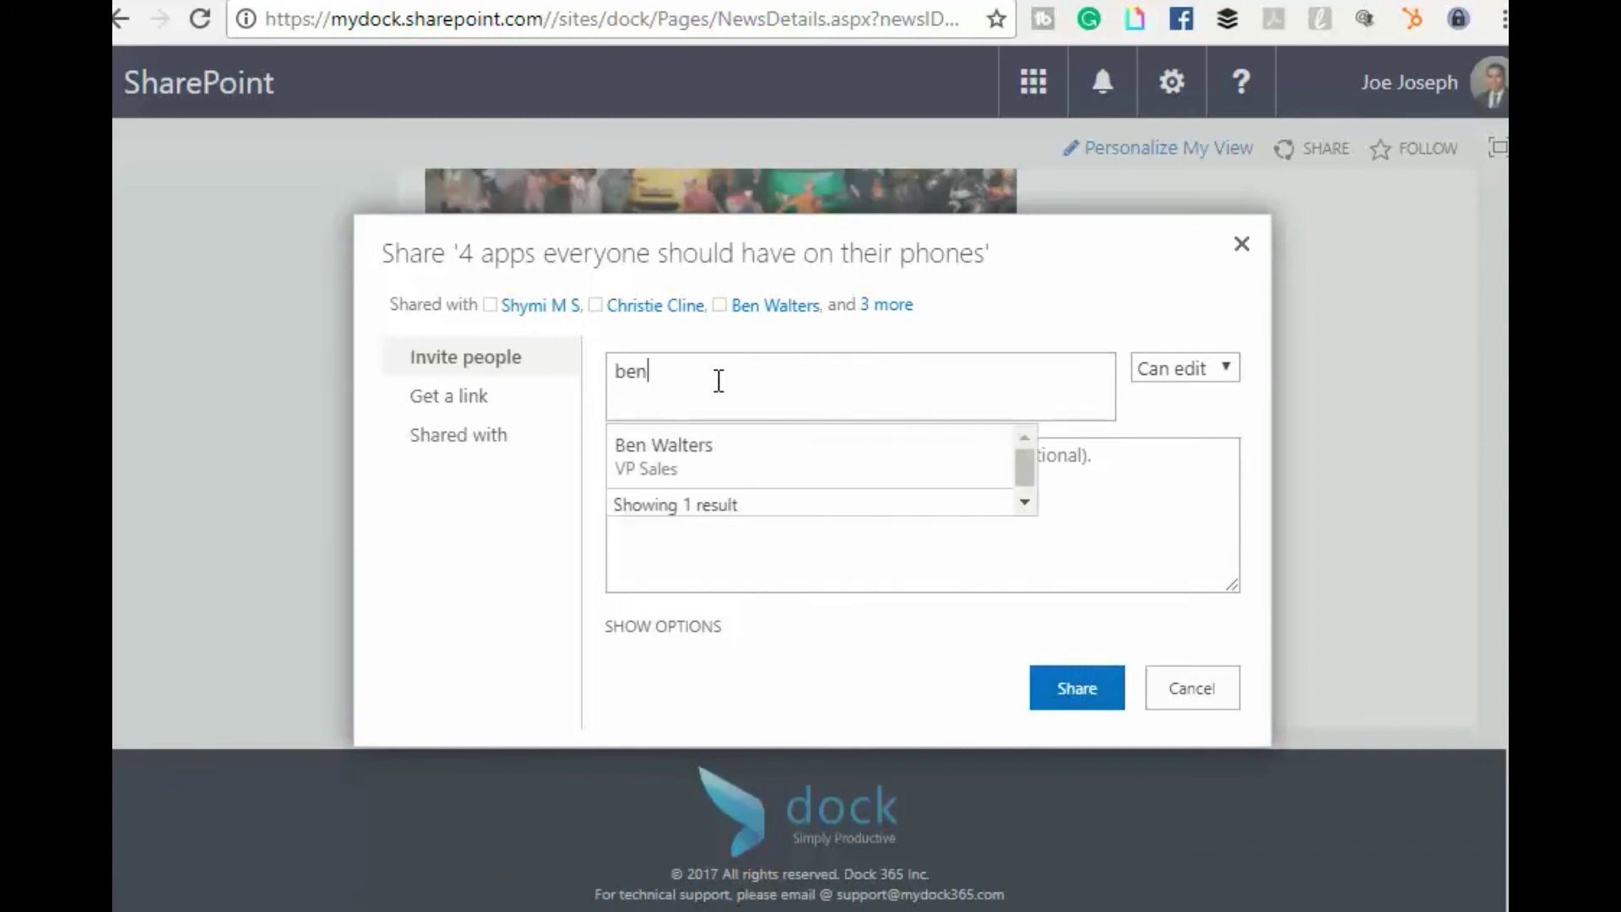
left_click(670, 472)
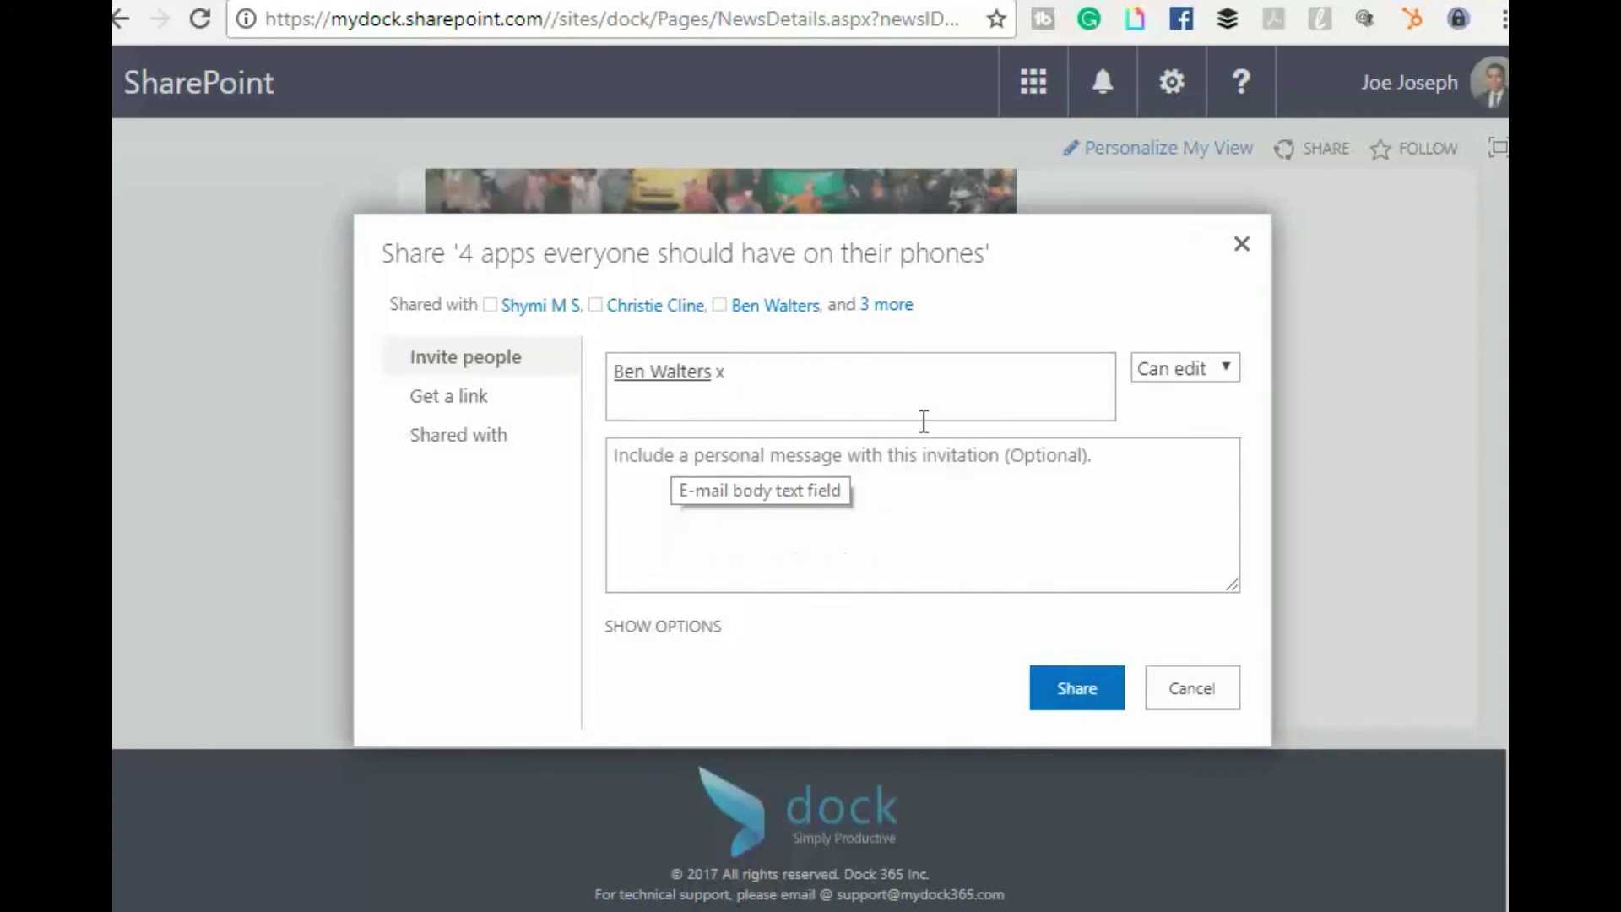
left_click(1118, 485)
type("Sh")
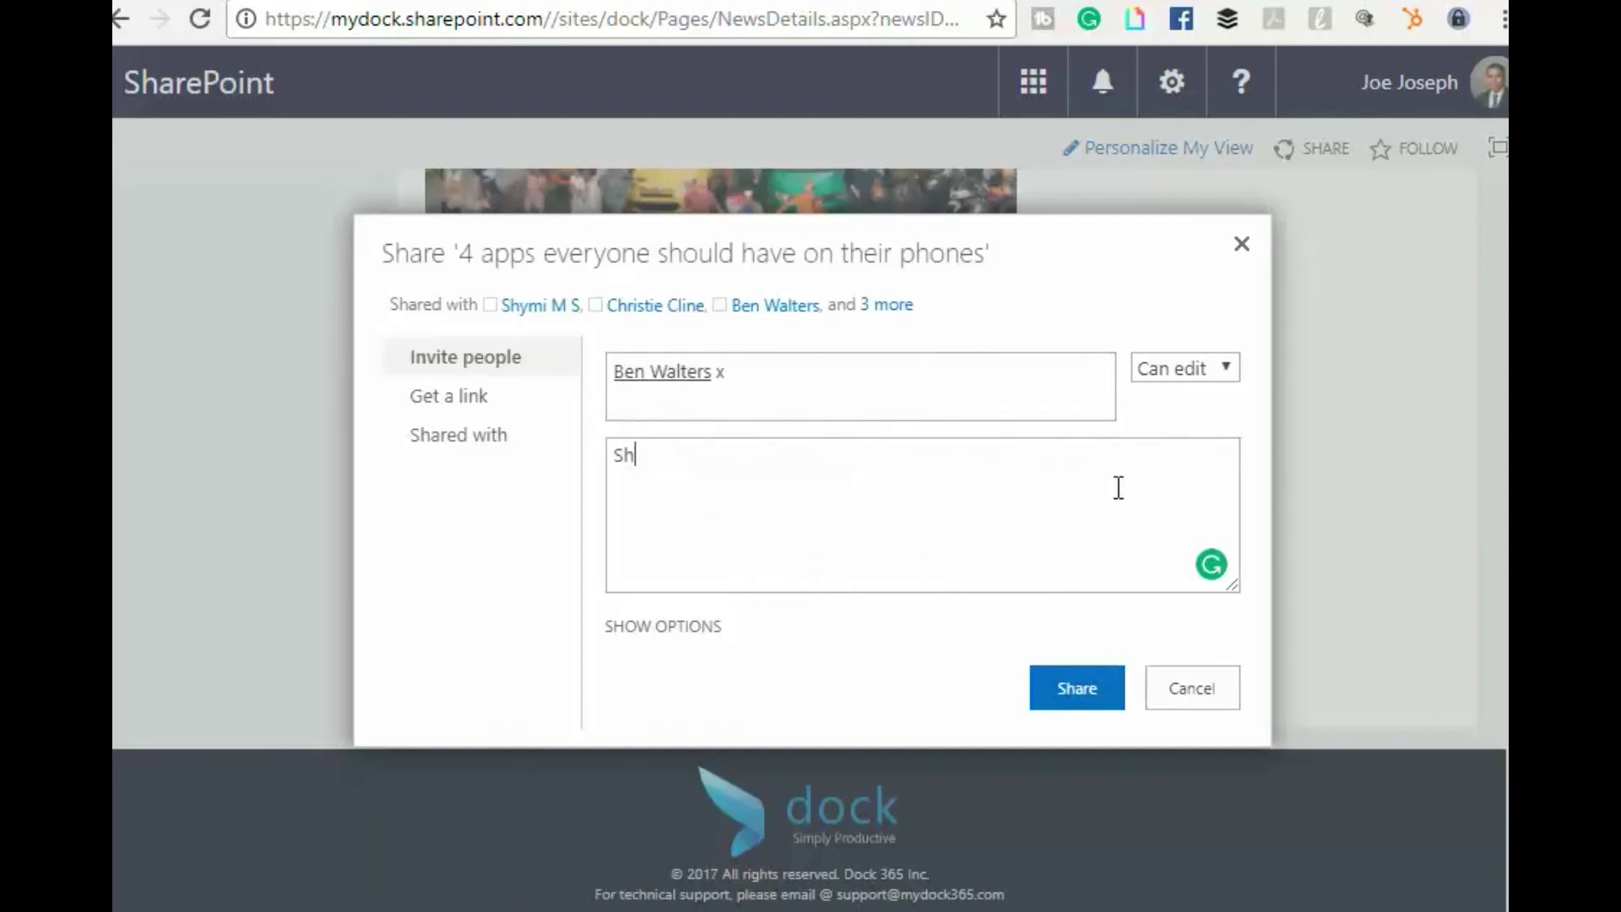
type("arw with people ")
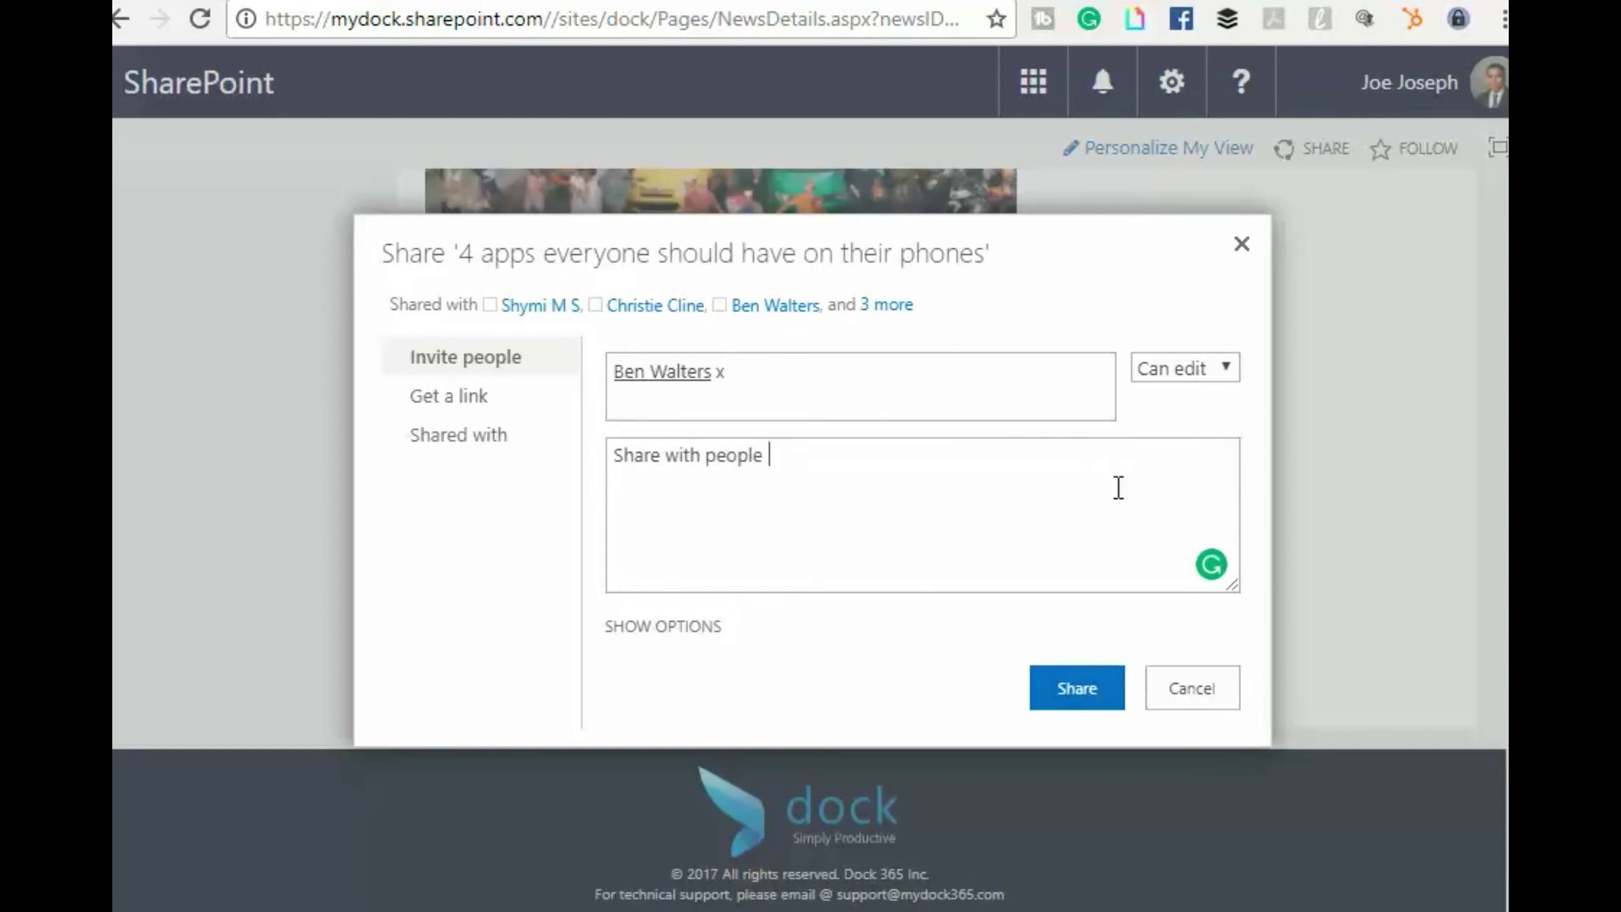
type("in your compan")
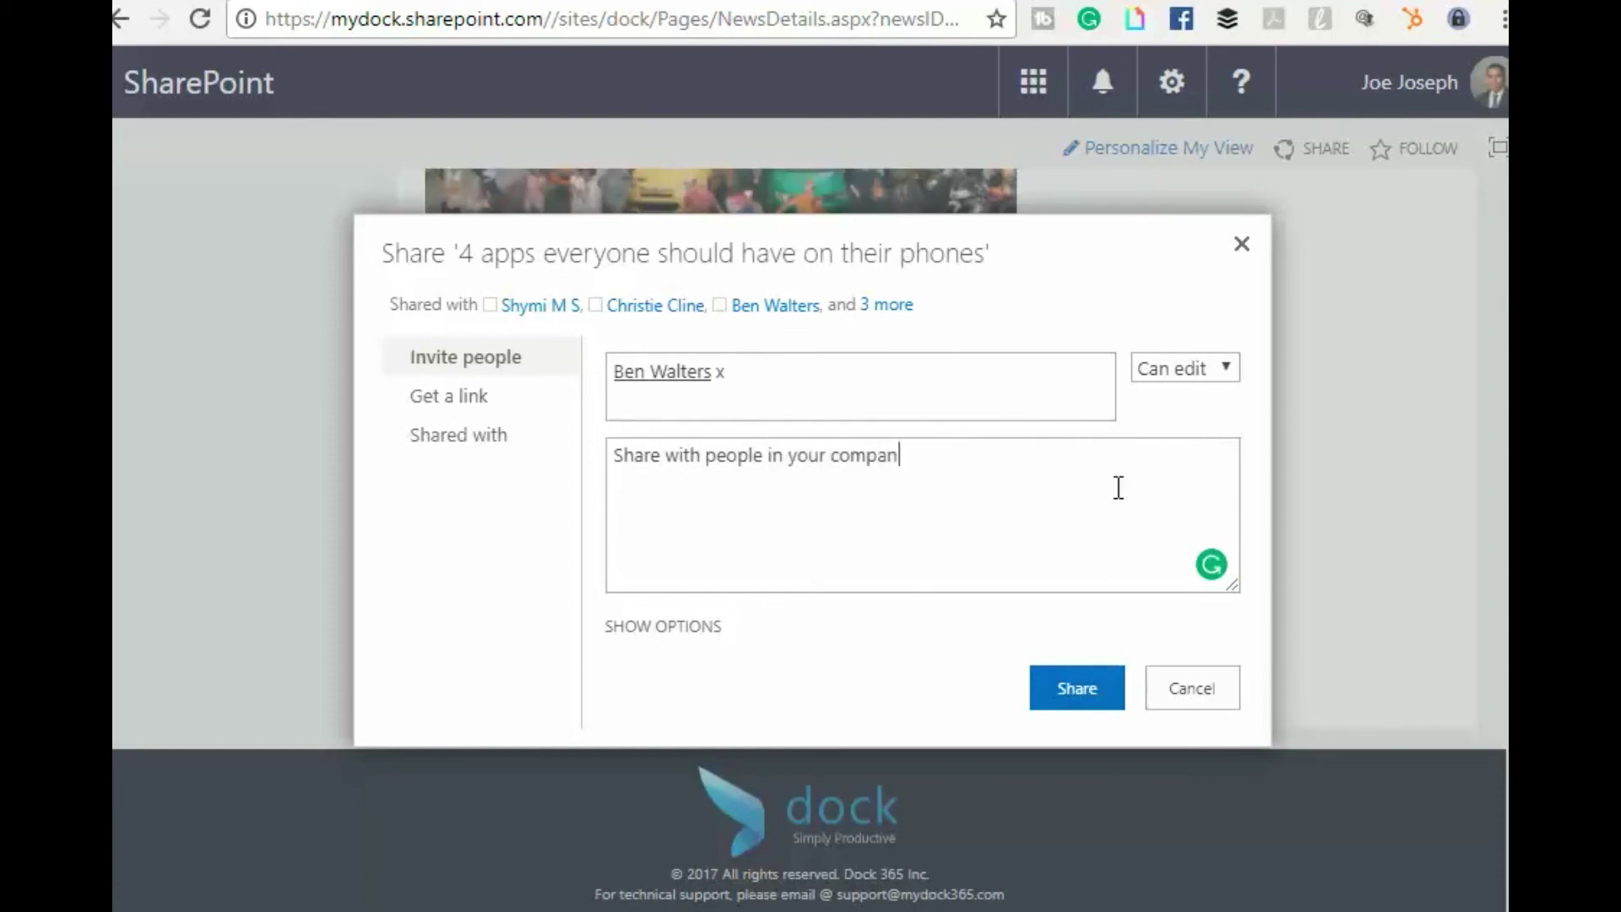
type("y!")
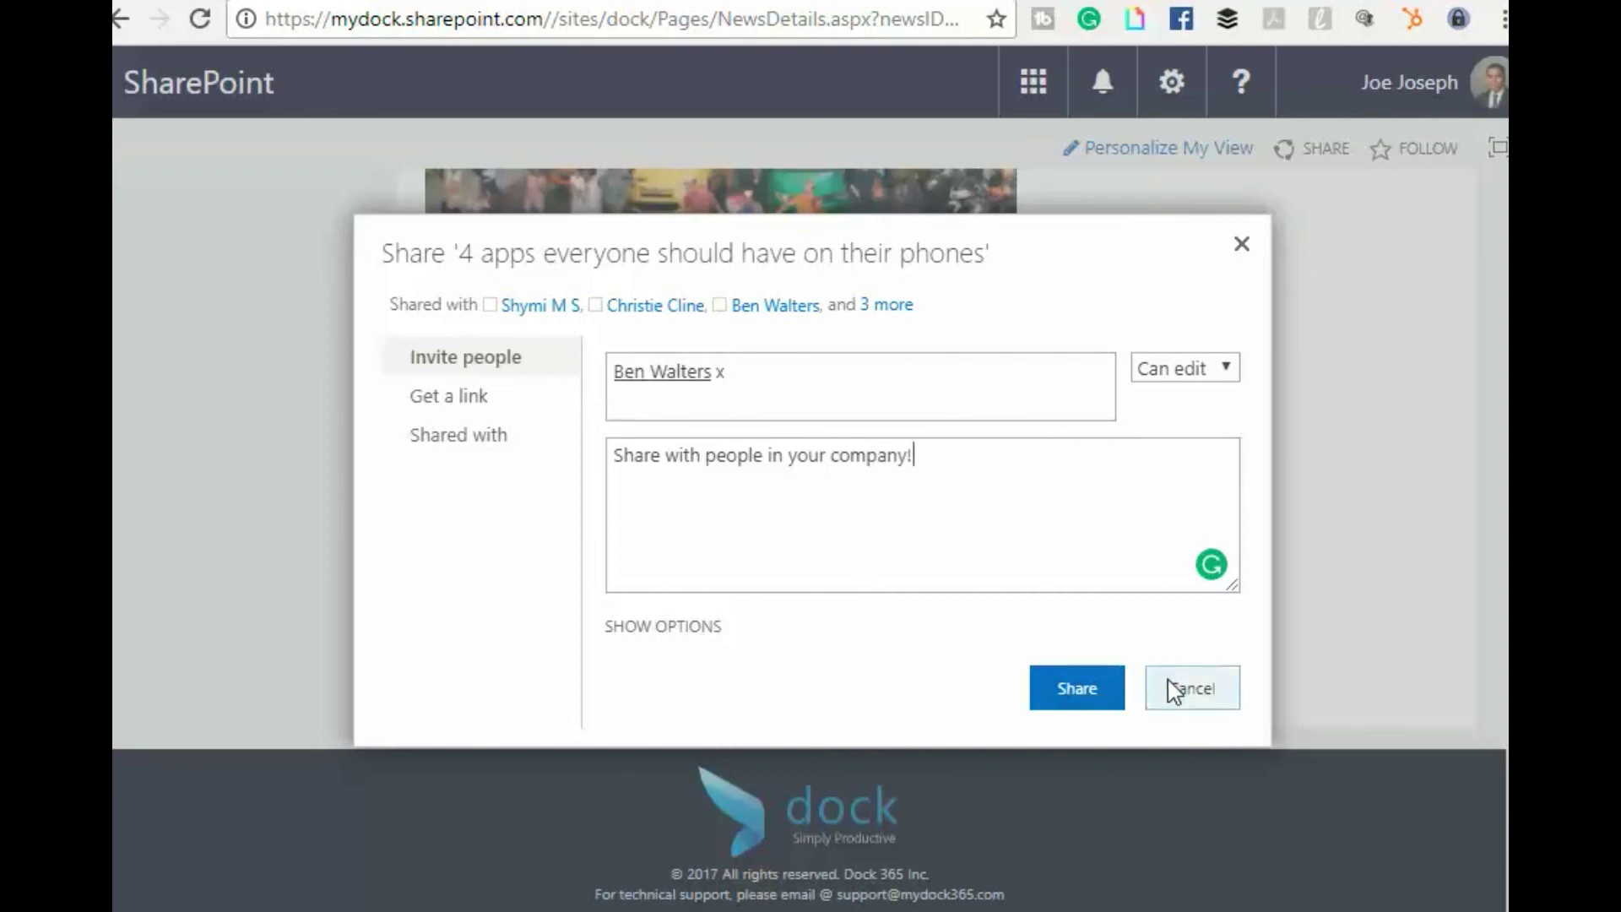
Look up the article's restricted link, view its QR code, and return to the link.
left_click(484, 399)
left_click(701, 410)
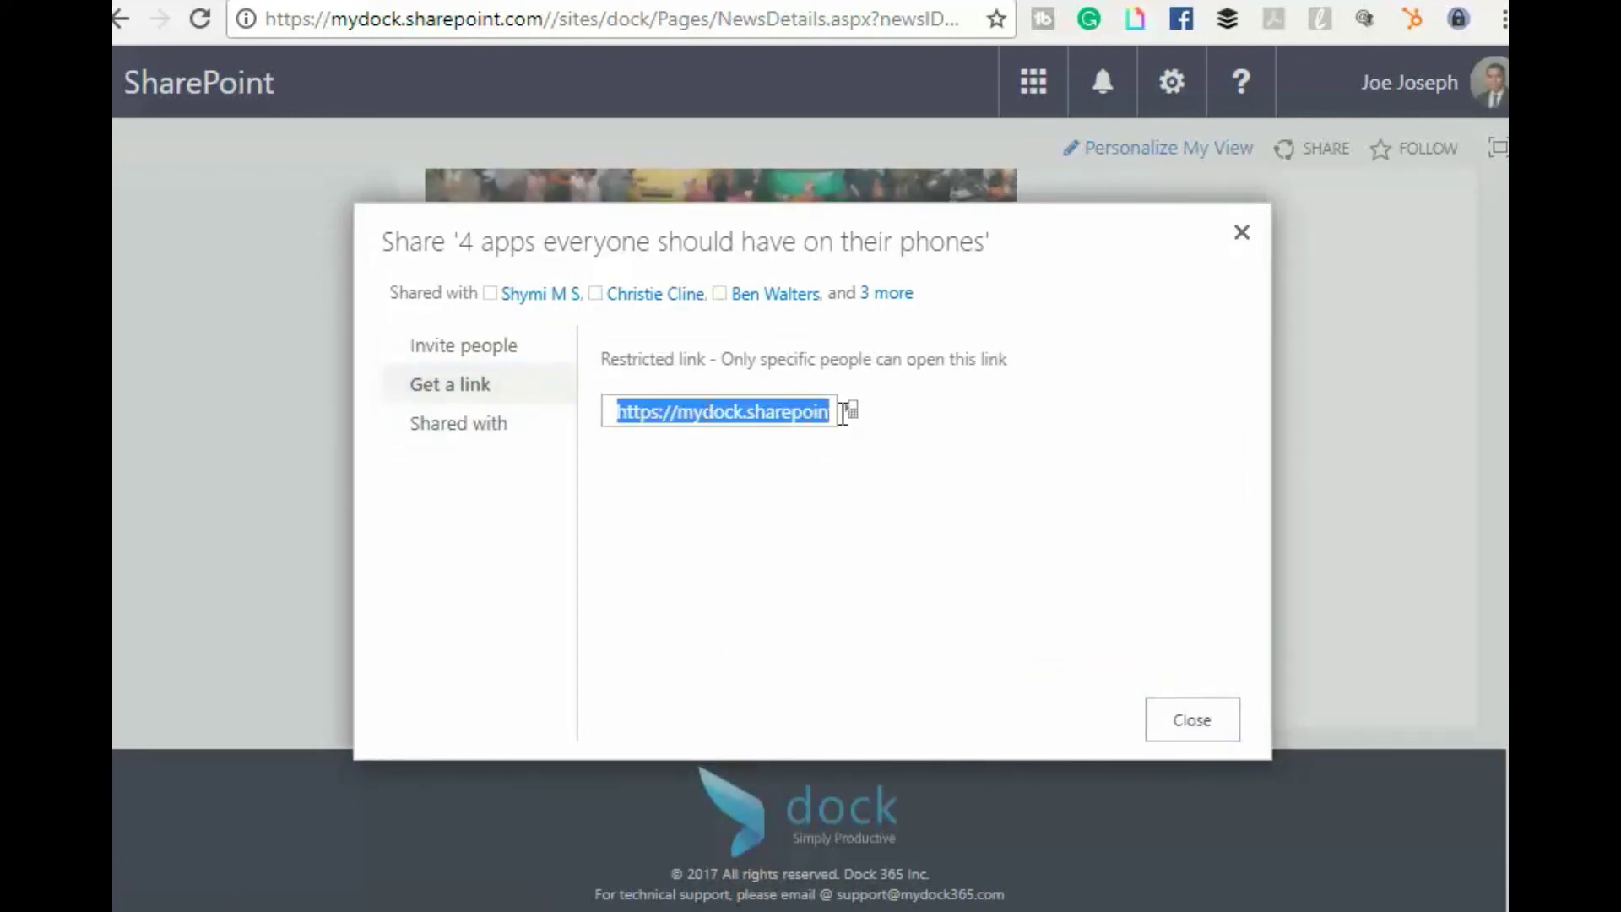
left_click(855, 421)
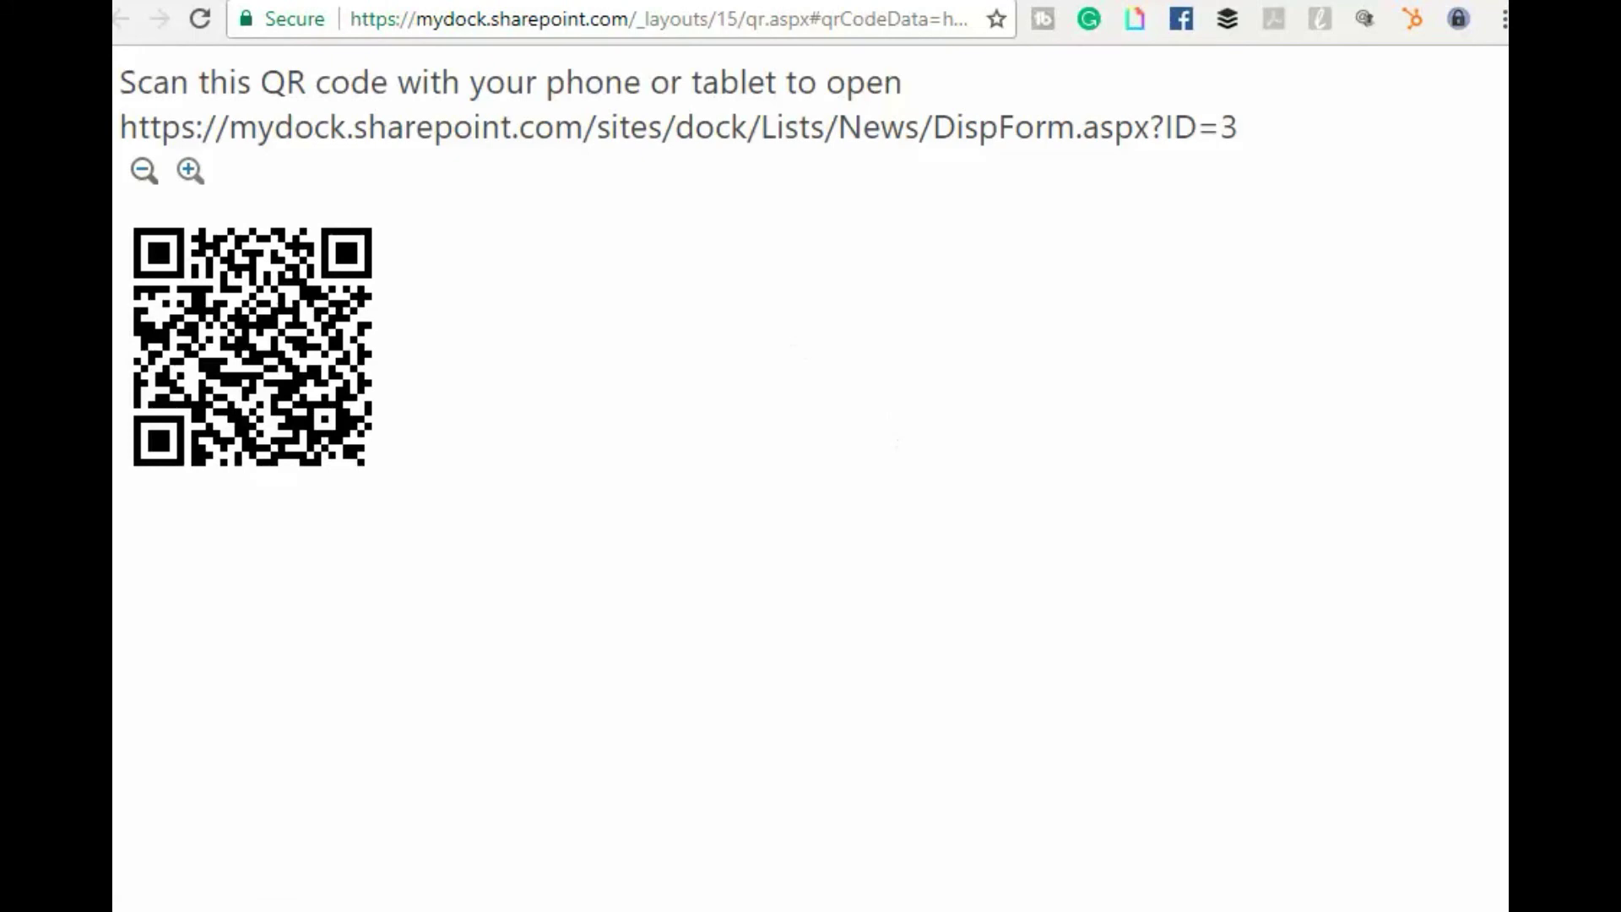
key("ctrl+w")
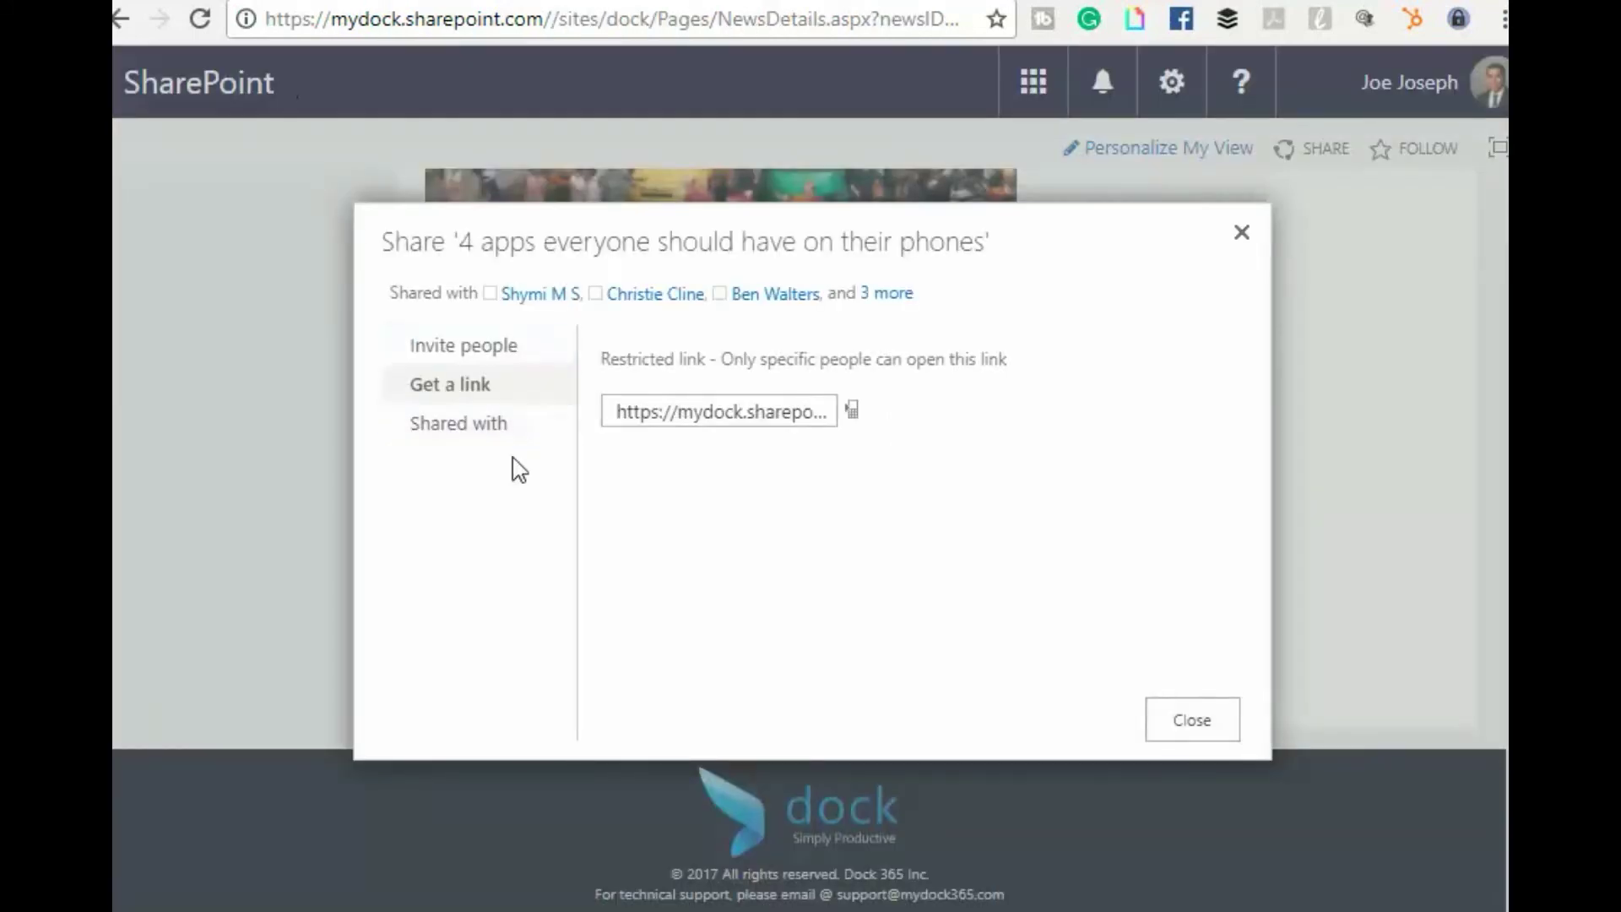
left_click(775, 425)
Check which people the article is shared with and close the sharing dialog.
left_click(454, 425)
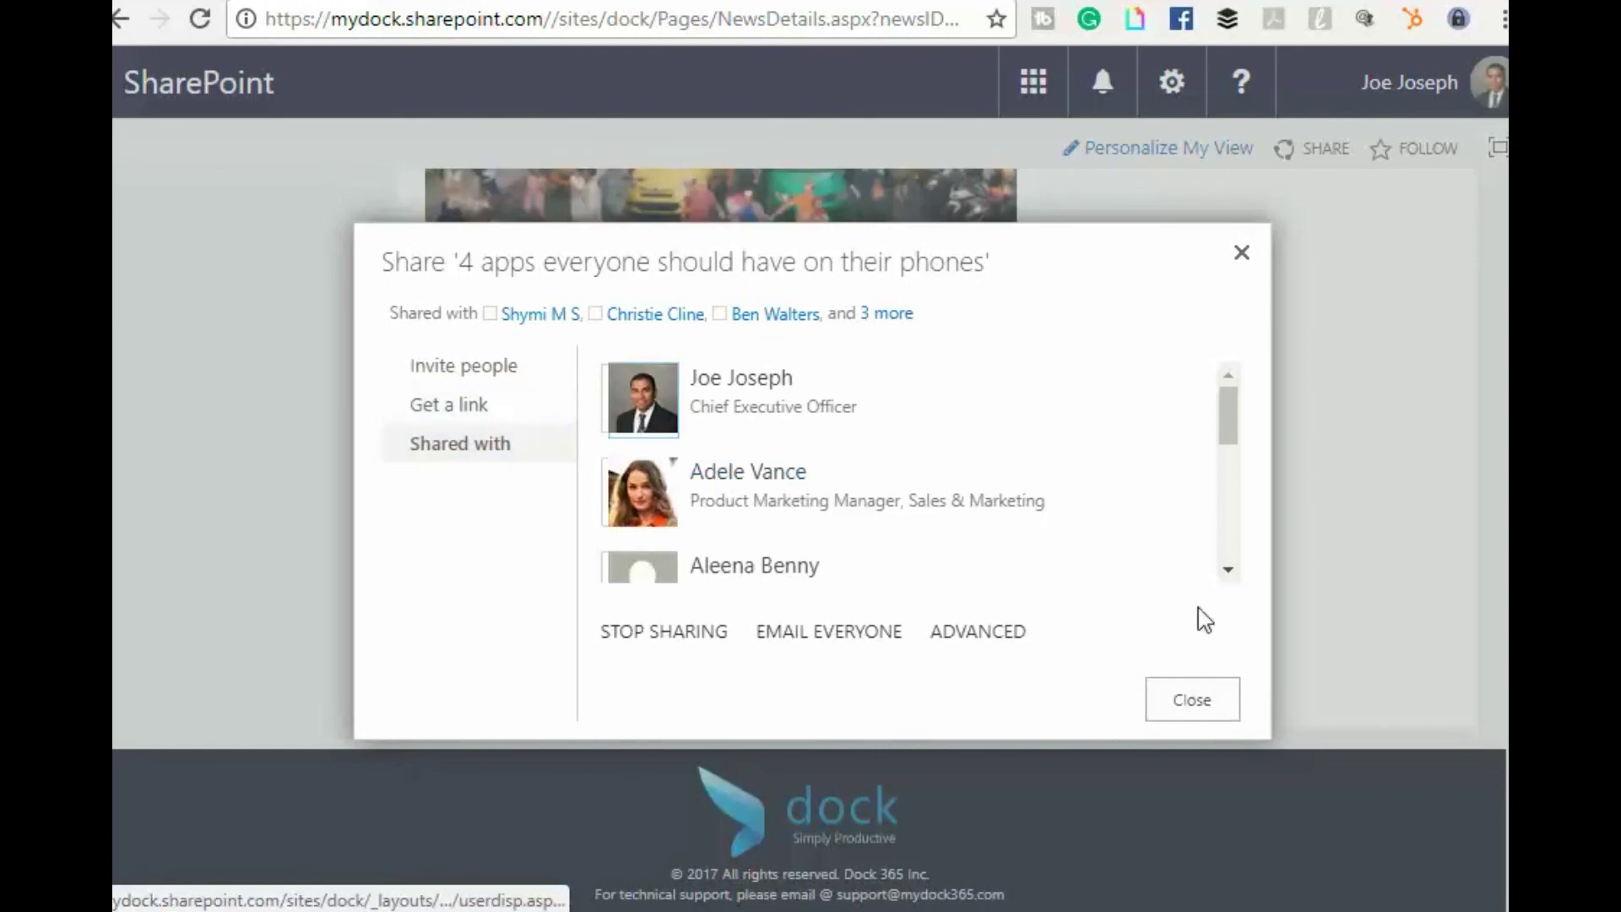
left_click(1192, 700)
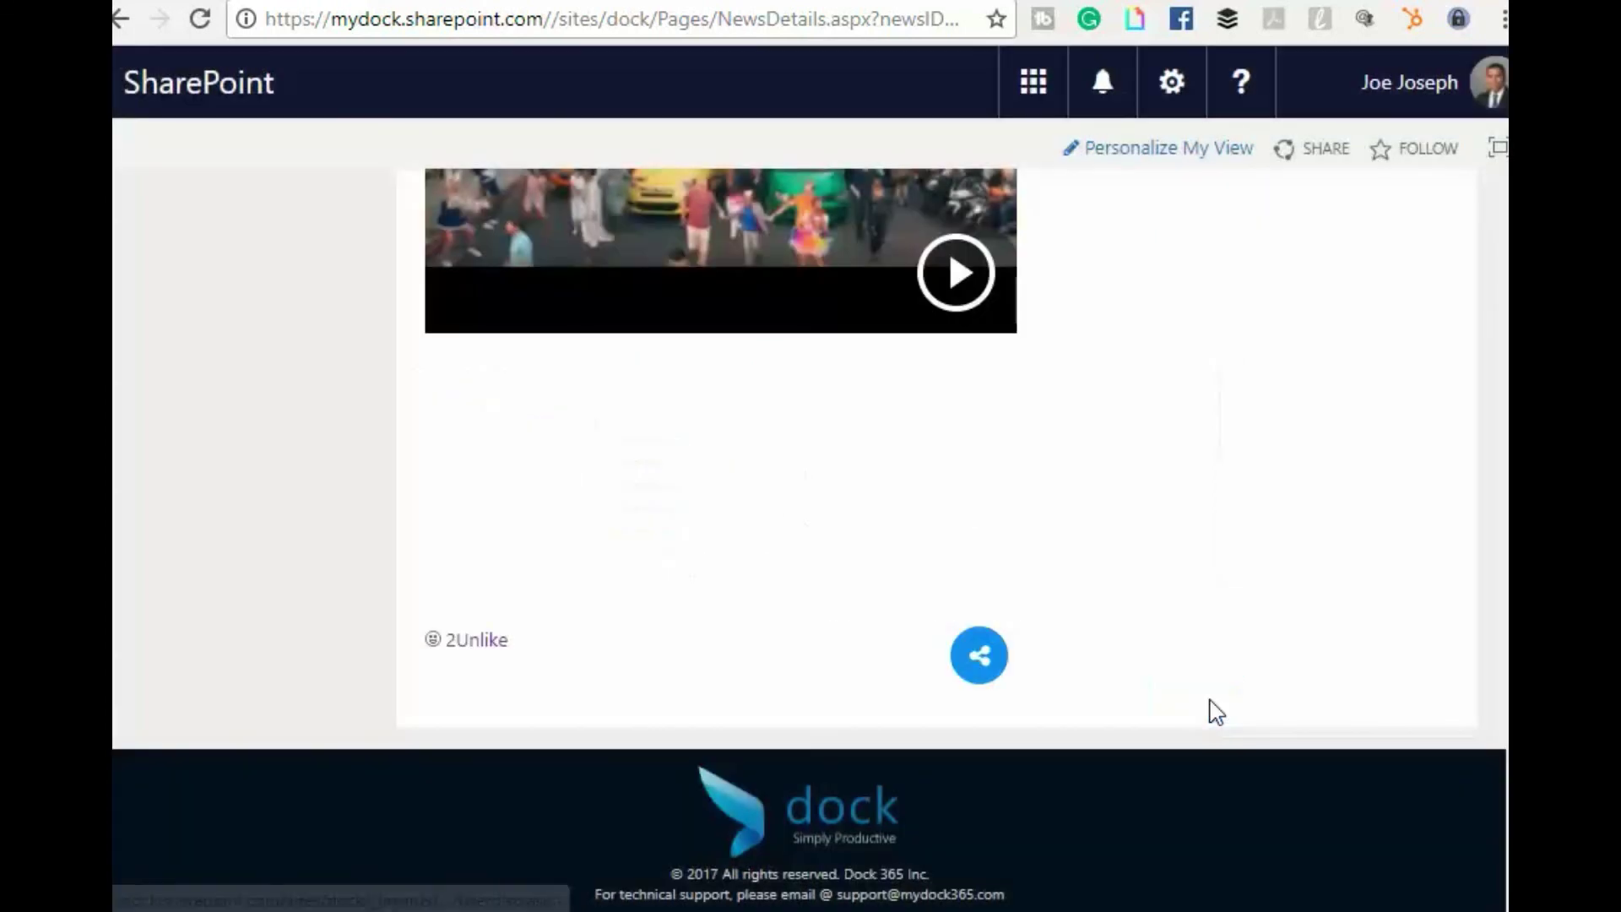
Withdraw the like from the article and like it again.
left_click(473, 649)
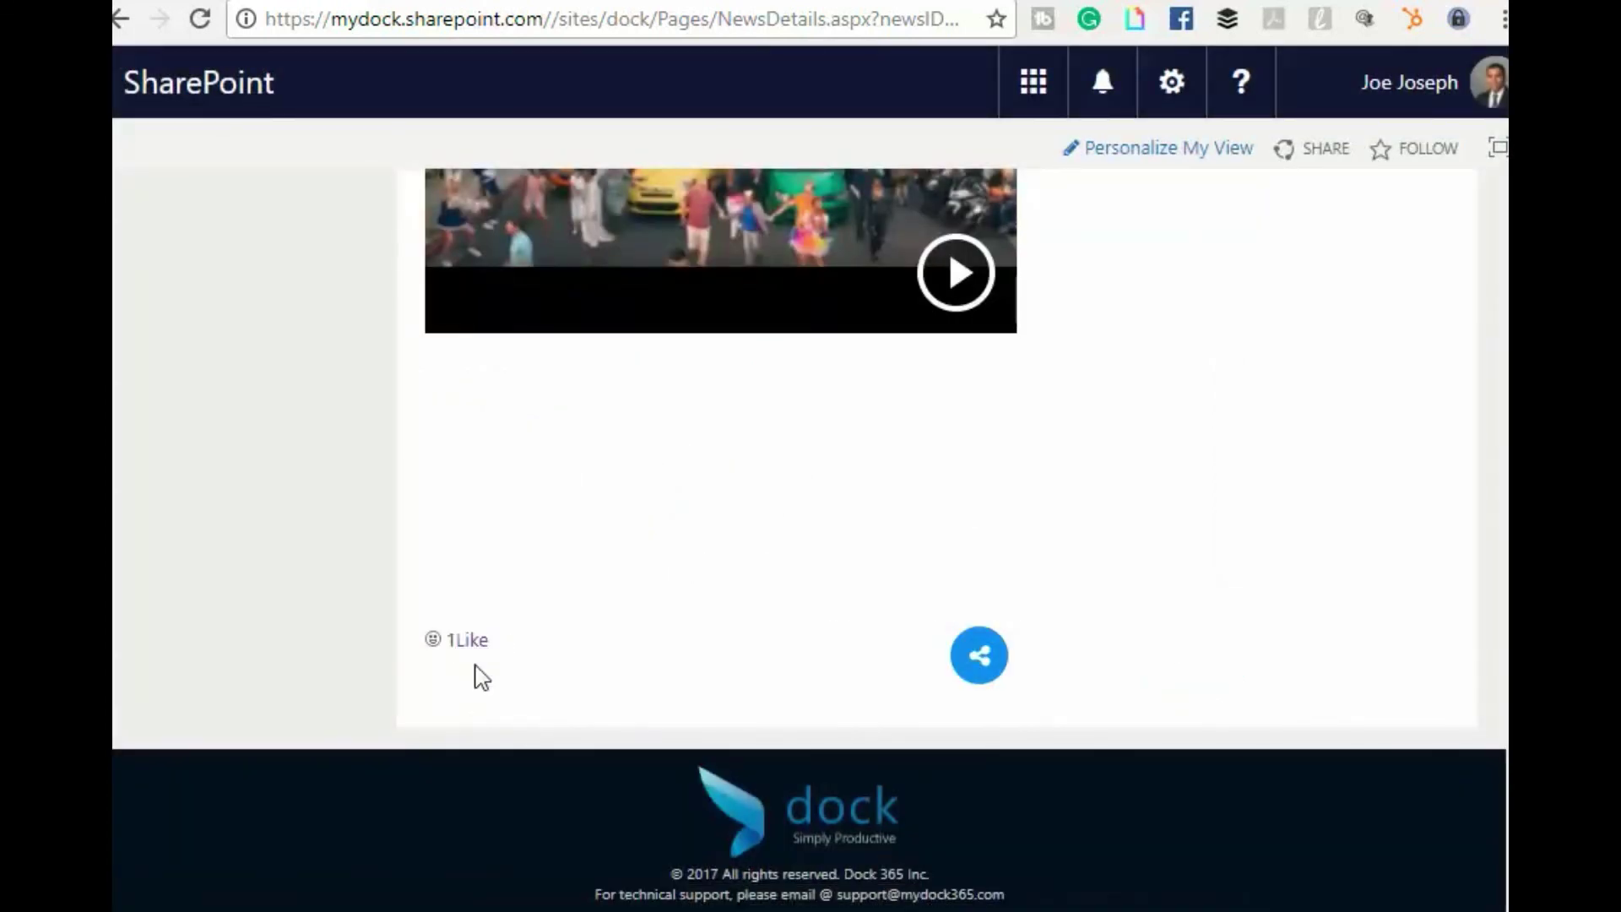
left_click(474, 649)
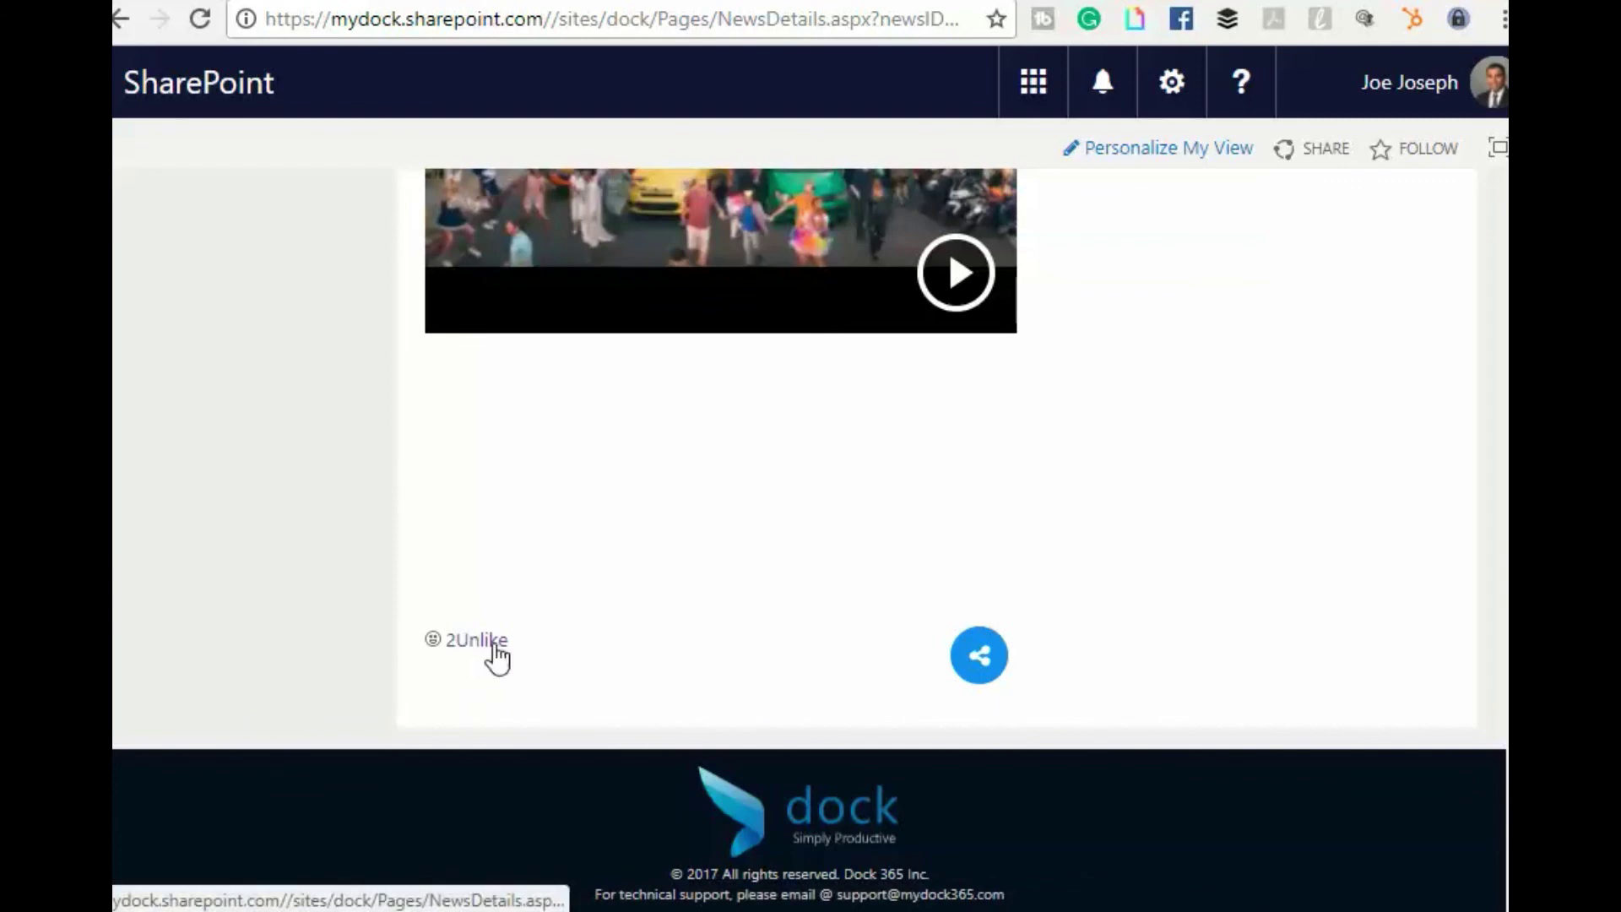
Return to the beginning of the article and look through the Featured News beside it.
scroll(1103, 515, "up", 10)
scroll(1109, 515, "up", 10)
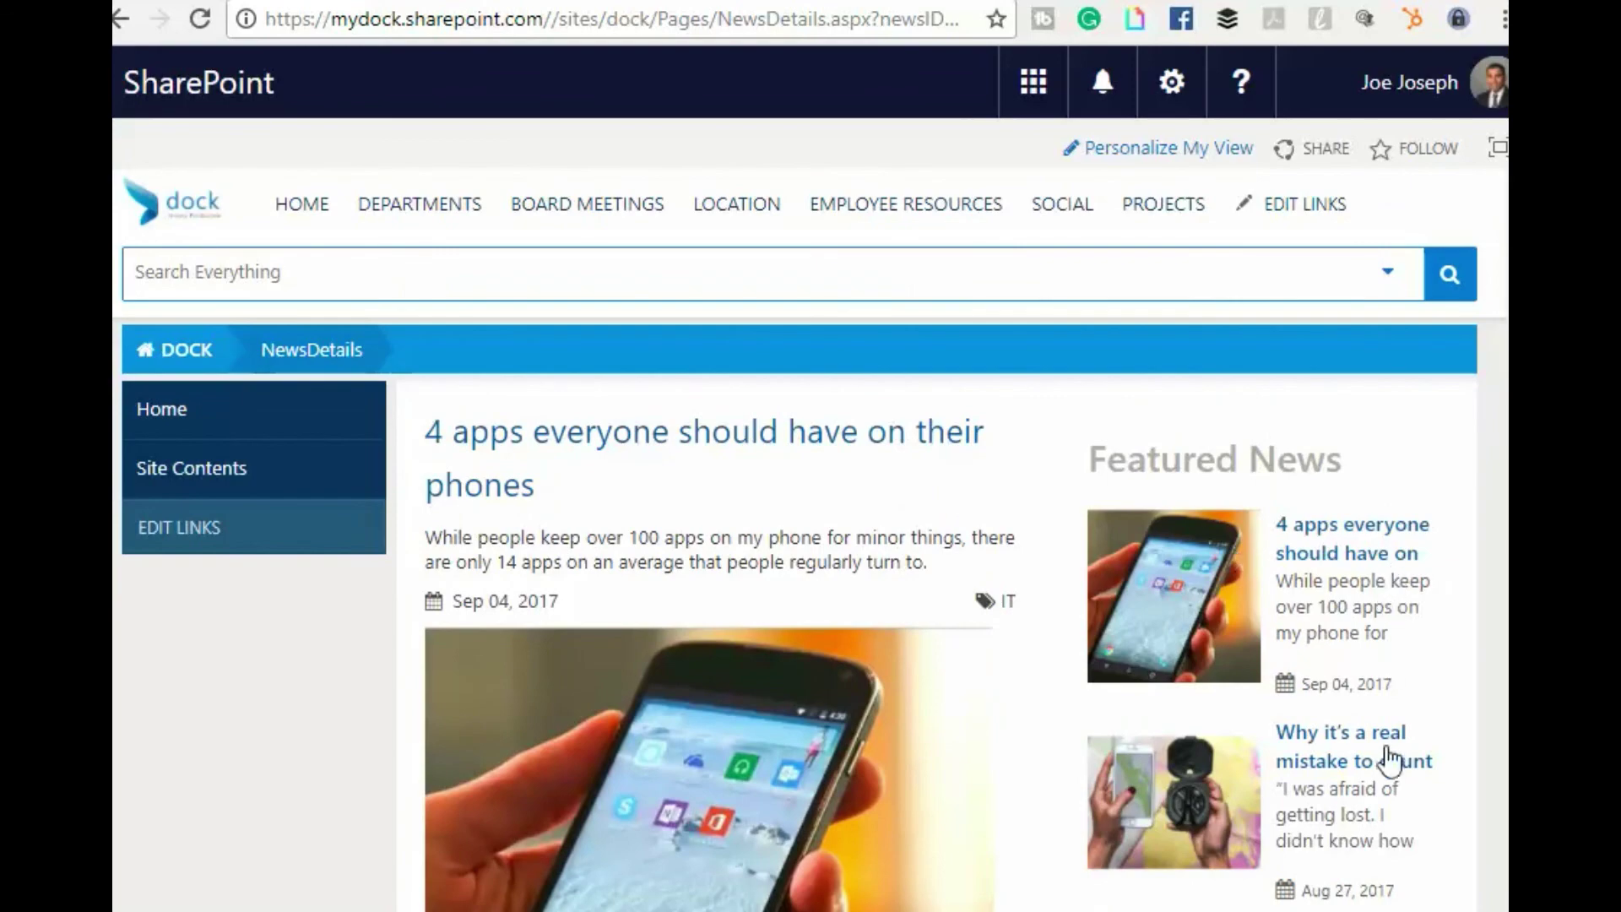
scroll(1387, 760, "down", 5)
scroll(957, 559, "up", 5)
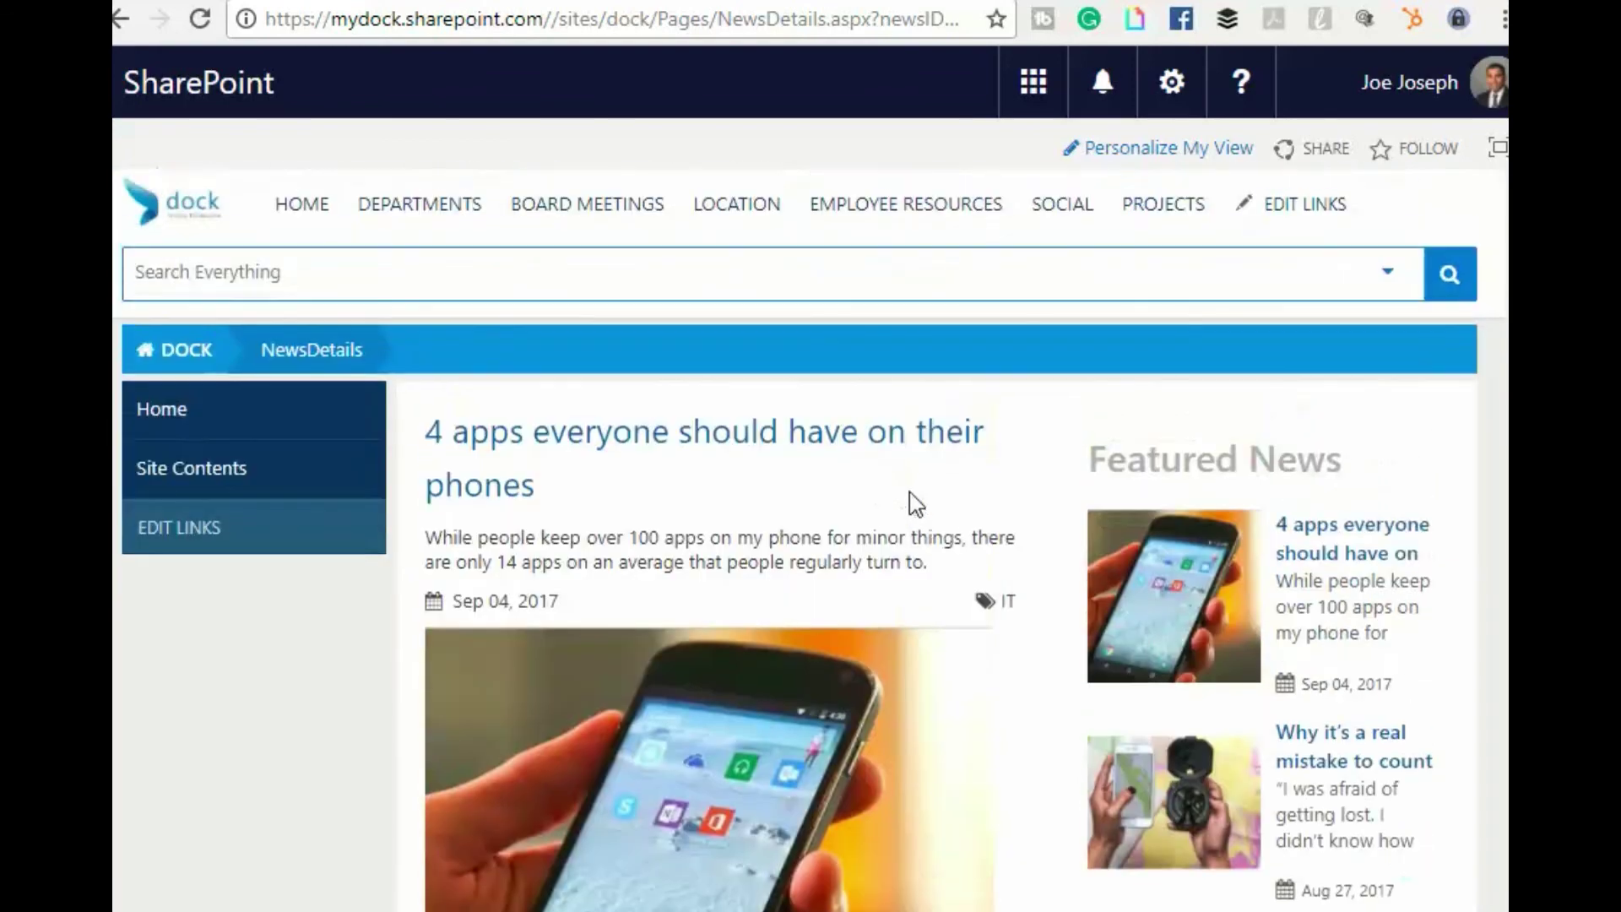